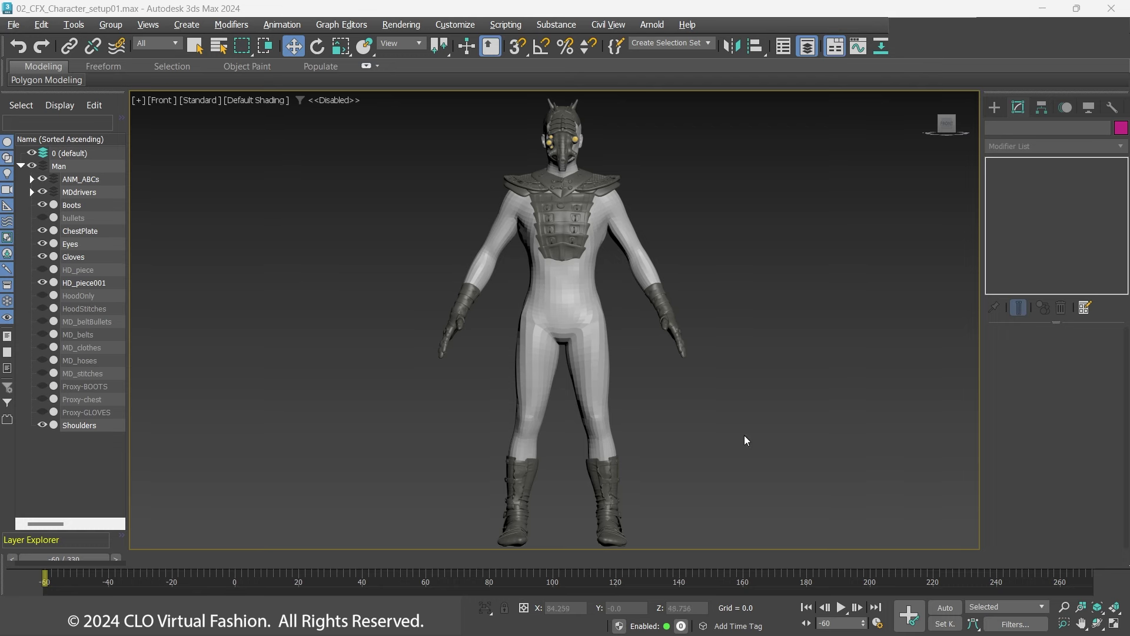
# Select the character's Boots mesh and examine its straps and folds from several sides.
pyautogui.keyDown('alt'); pyautogui.moveTo(577, 420); pyautogui.dragTo(616, 426, button='middle'); pyautogui.keyUp('alt')
pyautogui.moveTo(448, 427); pyautogui.dragTo(507, 387, button='middle')
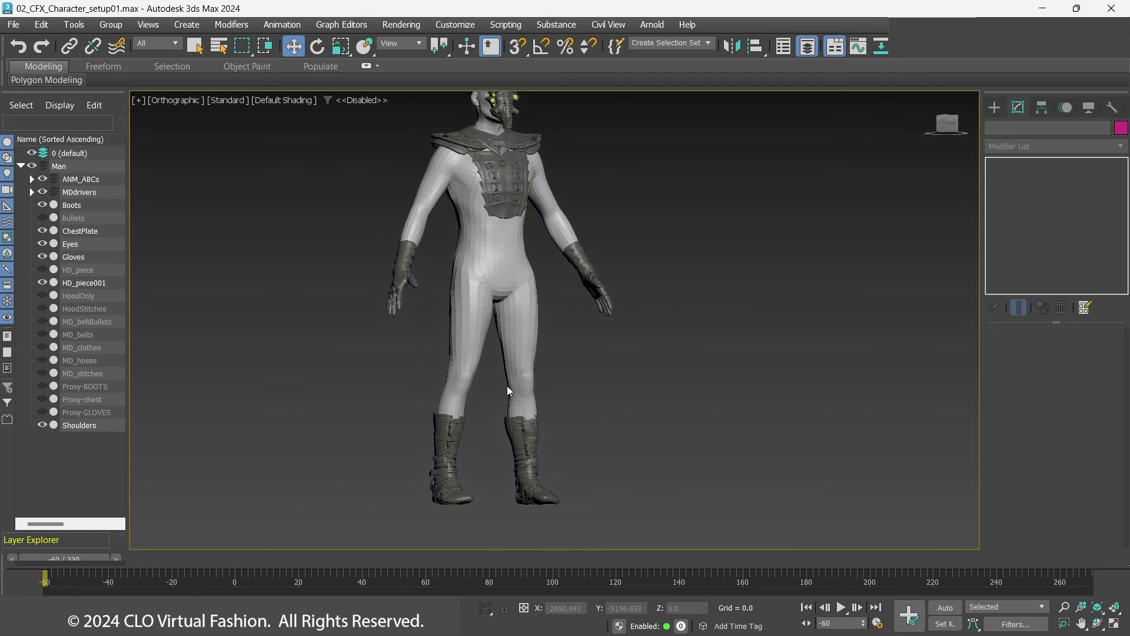
pyautogui.click(461, 435)
pyautogui.scroll(4, 599, 418)
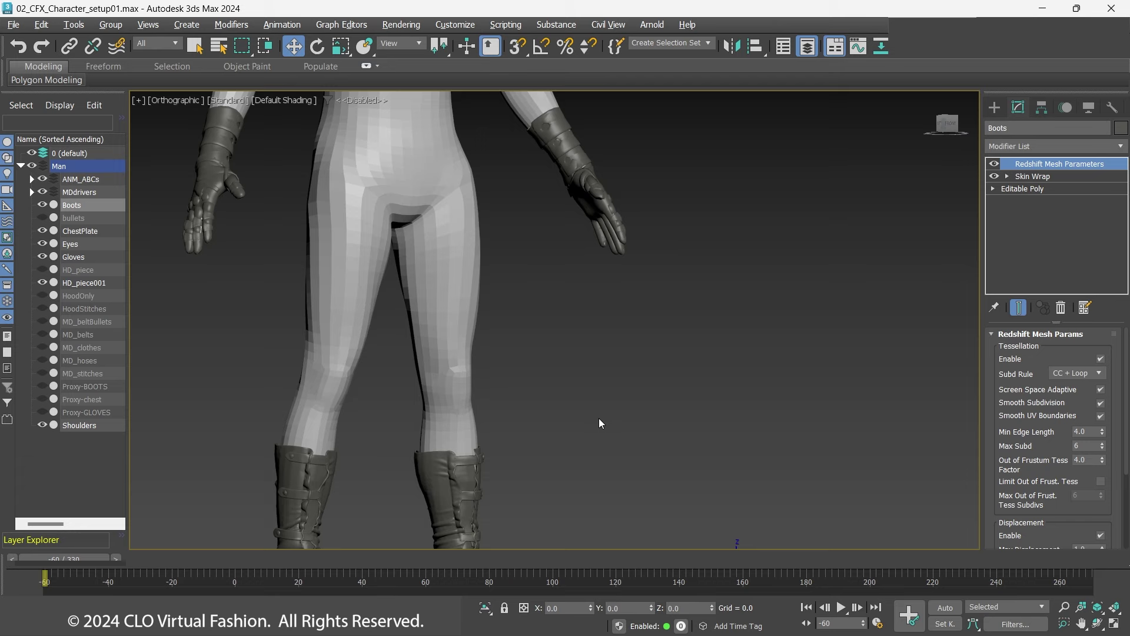
pyautogui.press('q')
pyautogui.moveTo(548, 442); pyautogui.dragTo(691, 316, button='middle')
pyautogui.scroll(2, 554, 321)
pyautogui.keyDown('alt'); pyautogui.moveTo(565, 321); pyautogui.dragTo(937, 329, button='middle'); pyautogui.keyUp('alt')
pyautogui.scroll(2, 557, 383)
pyautogui.scroll(-2, 714, 296)
pyautogui.keyDown('alt'); pyautogui.moveTo(689, 295); pyautogui.dragTo(765, 294, button='middle'); pyautogui.keyUp('alt')
pyautogui.scroll(-2, 766, 277)
pyautogui.moveTo(766, 259); pyautogui.dragTo(772, 324, button='middle')
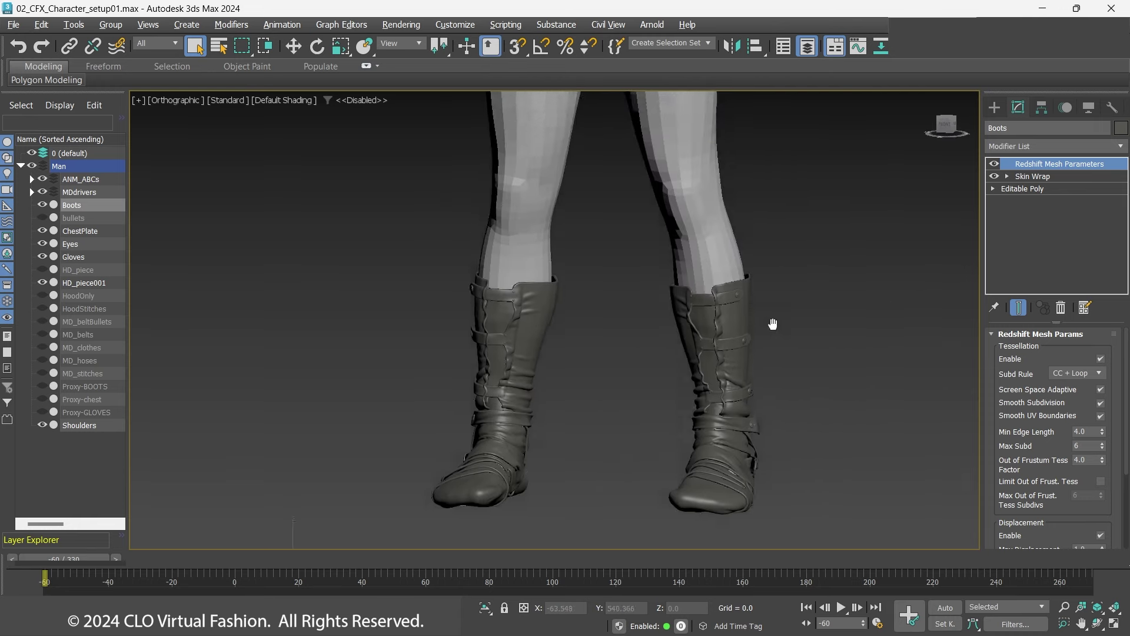
pyautogui.scroll(-1, 759, 235)
pyautogui.moveTo(707, 112); pyautogui.dragTo(730, 357, button='middle')
pyautogui.scroll(3, 730, 356)
pyautogui.keyDown('alt'); pyautogui.moveTo(854, 354); pyautogui.dragTo(787, 359, button='middle'); pyautogui.keyUp('alt')
pyautogui.scroll(3, 787, 359)
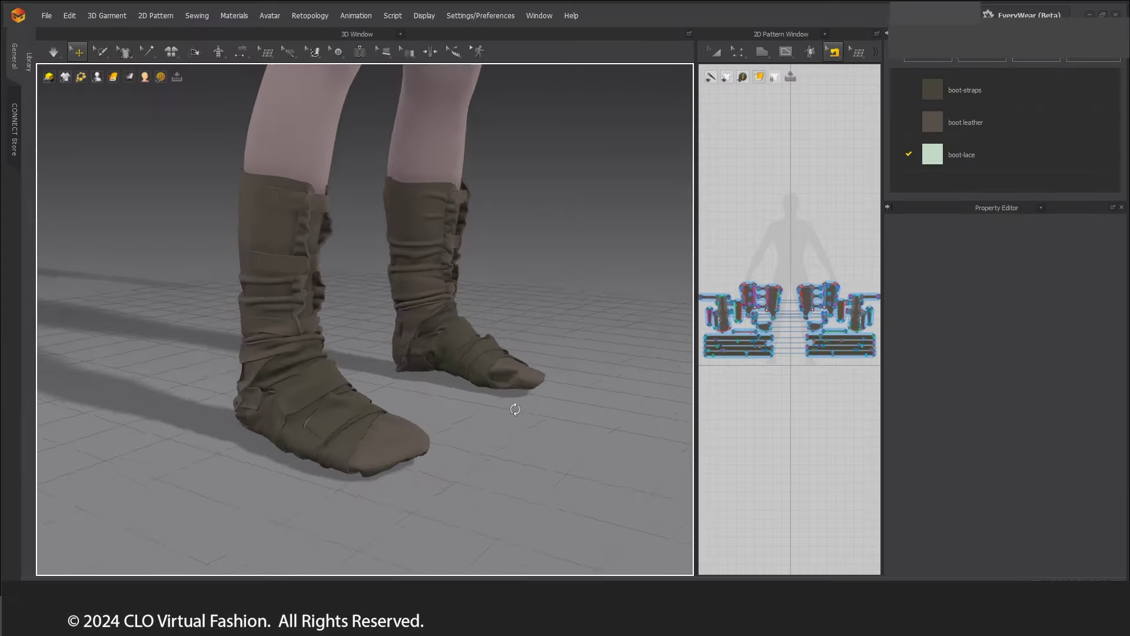
# Switch to Marvelous Designer and examine the boots' layered straps in 3D and their pattern pieces in the enlarged 2D view.
pyautogui.scroll(3, 618, 356)
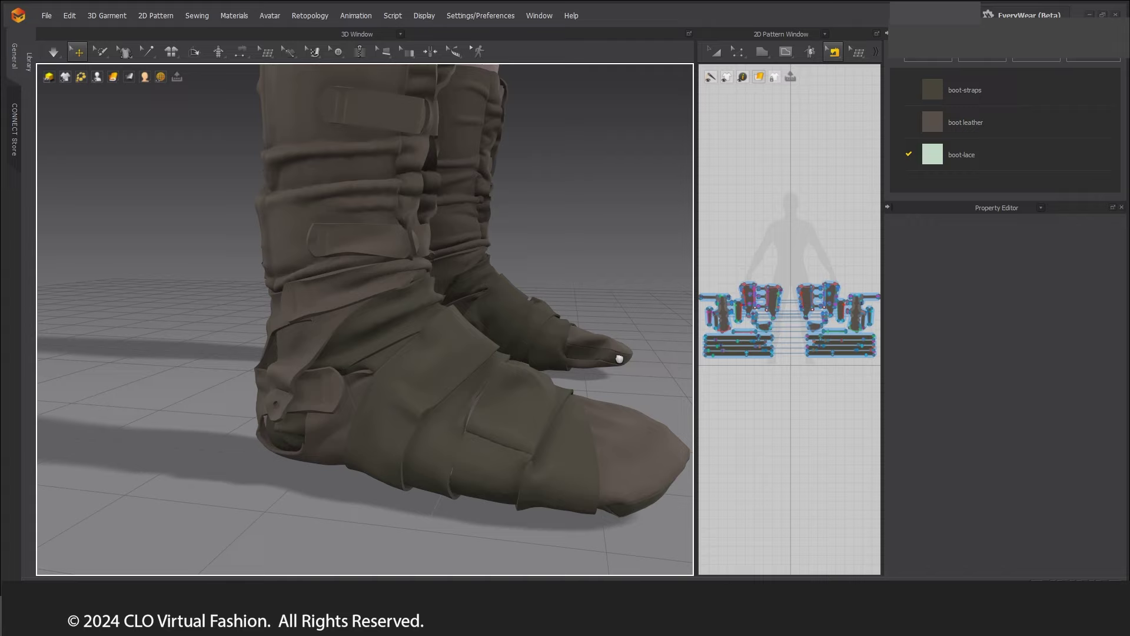
pyautogui.moveTo(619, 356); pyautogui.dragTo(669, 344, button='right')
pyautogui.scroll(-4, 669, 343)
pyautogui.moveTo(501, 295); pyautogui.dragTo(401, 391, button='middle')
pyautogui.moveTo(401, 391); pyautogui.dragTo(483, 396, button='right')
pyautogui.moveTo(330, 389); pyautogui.dragTo(530, 377, button='right')
pyautogui.moveTo(530, 377); pyautogui.dragTo(538, 272, button='middle')
pyautogui.moveTo(236, 227); pyautogui.dragTo(313, 259, button='right')
pyautogui.scroll(3, 313, 260)
pyautogui.moveTo(312, 260); pyautogui.dragTo(320, 348, button='middle')
pyautogui.moveTo(320, 348); pyautogui.dragTo(371, 362, button='right')
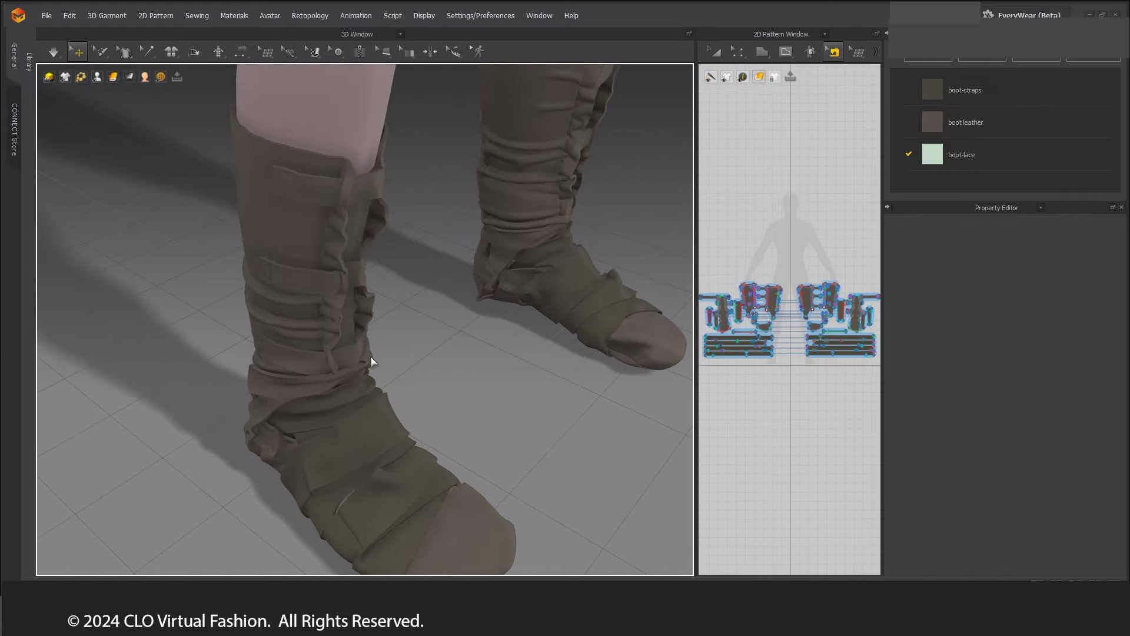
pyautogui.moveTo(694, 380); pyautogui.dragTo(239, 380)
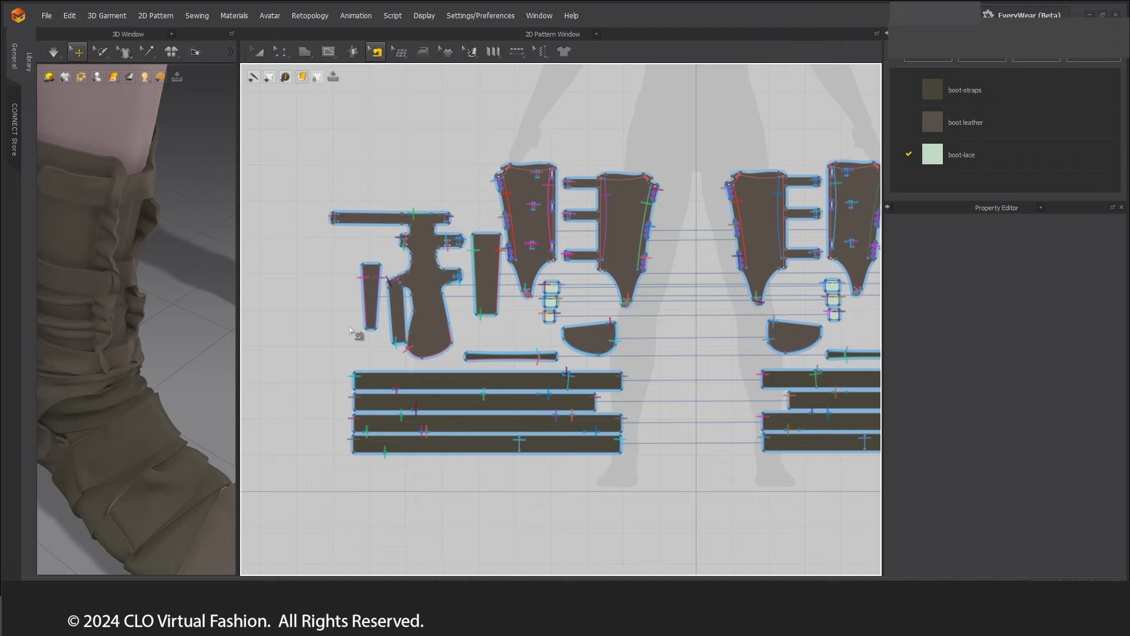
pyautogui.scroll(-3, 288, 398)
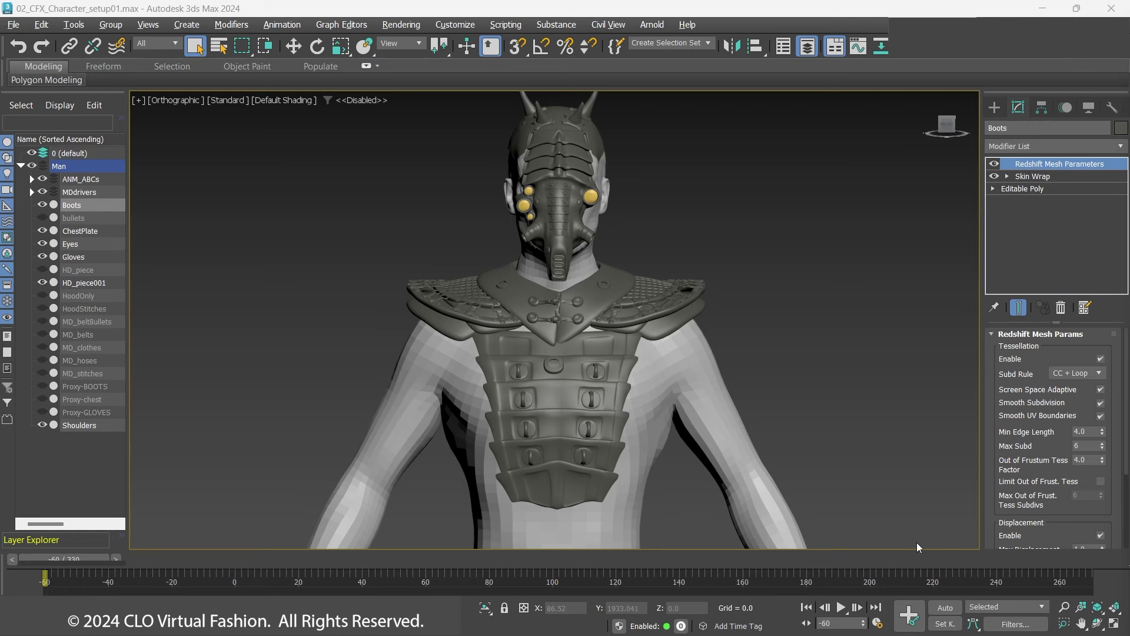
# Switch to 3ds Max and show the Proxy-BOOTS, Proxy-chest and Proxy-GLOVES objects.
pyautogui.moveTo(588, 420); pyautogui.dragTo(559, 329, button='middle')
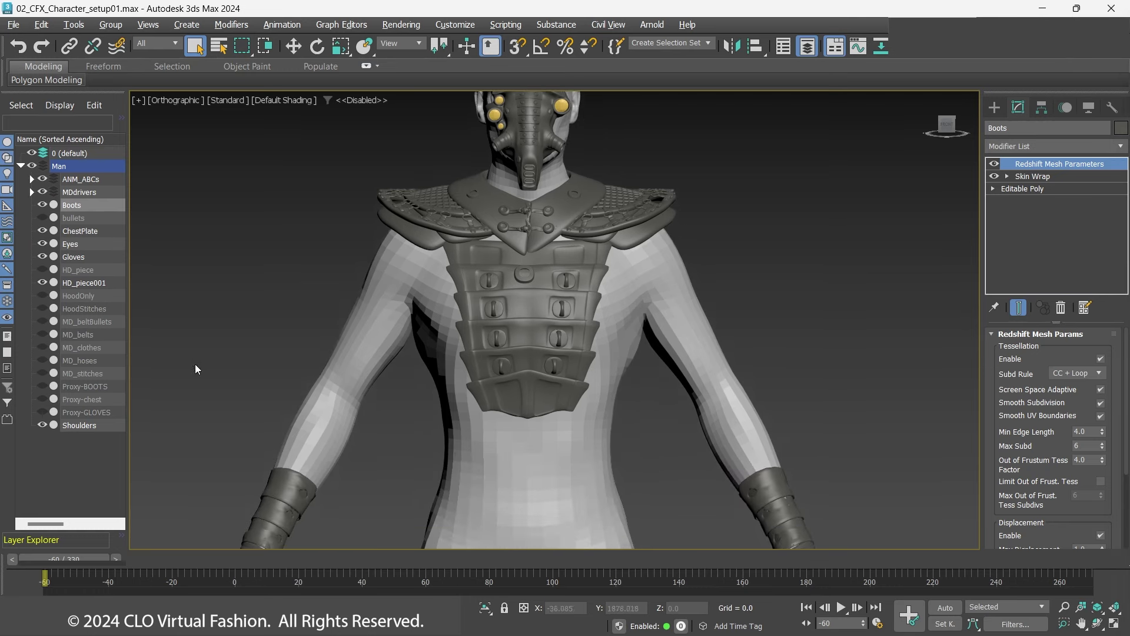
pyautogui.click(42, 412)
pyautogui.click(41, 399)
pyautogui.scroll(-3, 577, 372)
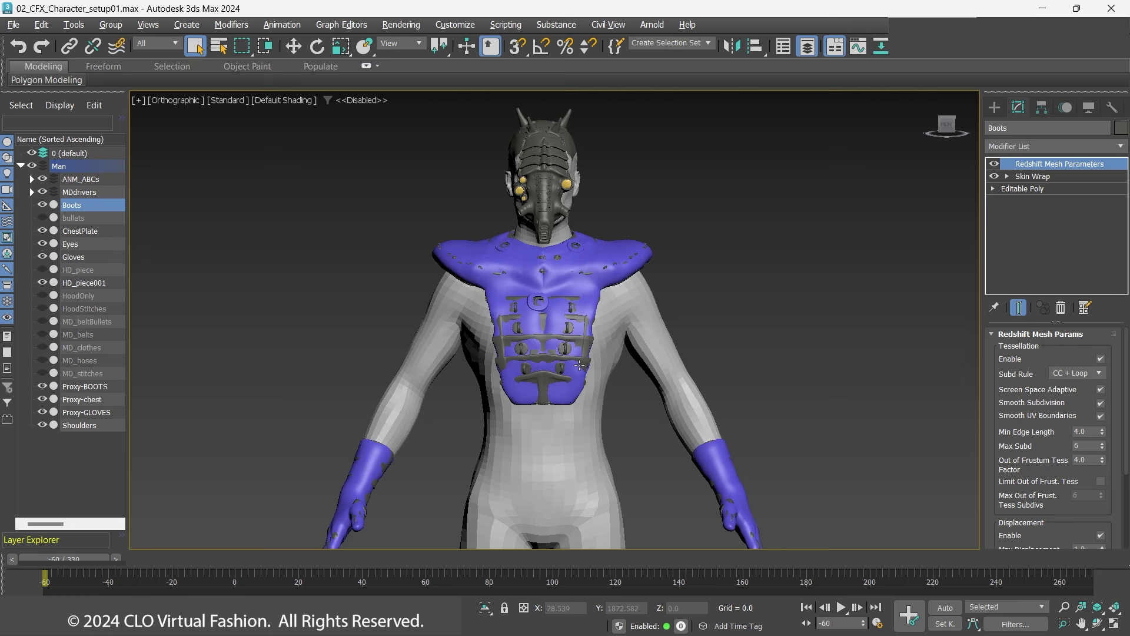
# Hide the detailed ChestPlate, Gloves, Shoulders and Boots meshes so only their proxies cover the body.
pyautogui.click(43, 282)
pyautogui.click(42, 231)
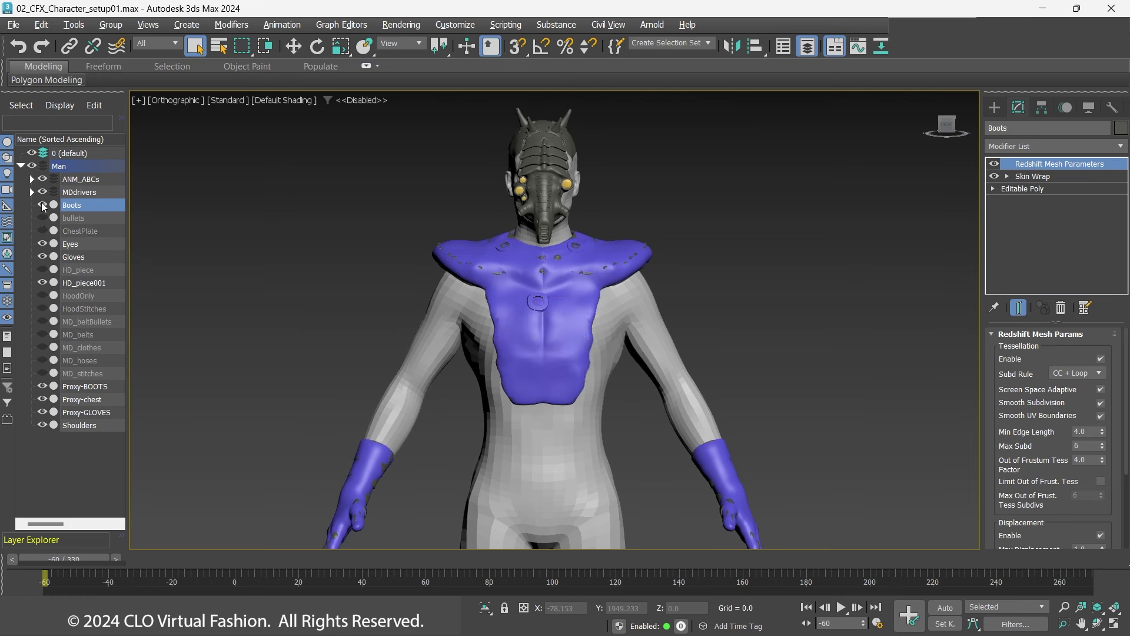
pyautogui.moveTo(589, 381); pyautogui.dragTo(597, 261, button='middle')
pyautogui.scroll(-3, 669, 377)
pyautogui.moveTo(657, 332); pyautogui.dragTo(605, 236, button='middle')
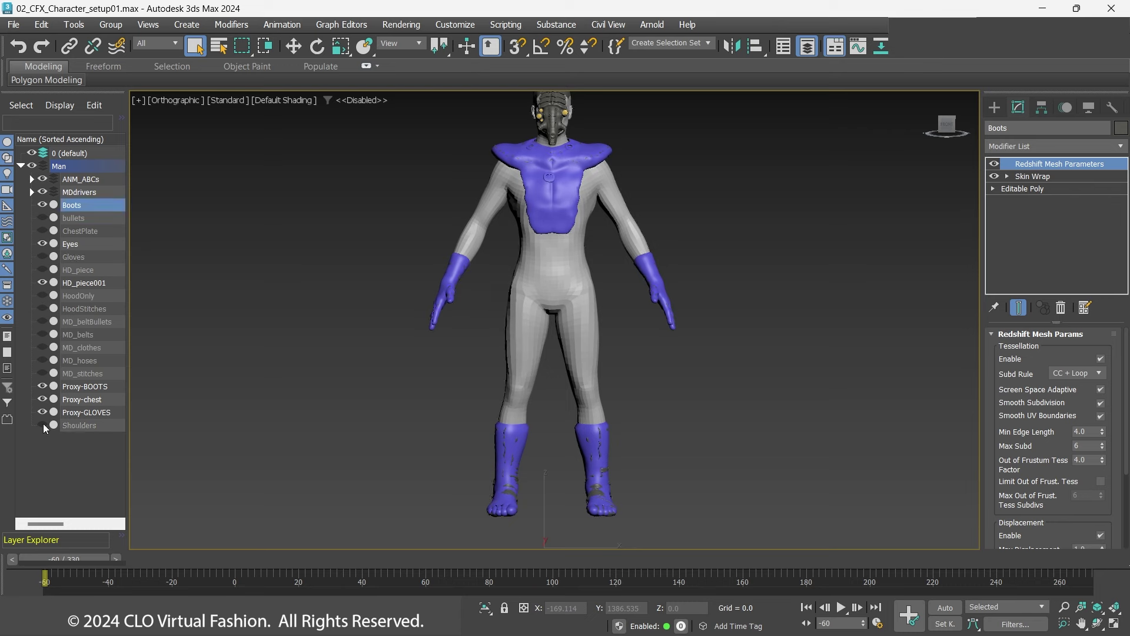
pyautogui.click(43, 205)
# Examine the simplified boot, glove and chest proxies from the side, including the gap between the chest proxy and the torso.
pyautogui.keyDown('alt'); pyautogui.moveTo(507, 455); pyautogui.dragTo(494, 488, button='middle'); pyautogui.keyUp('alt')
pyautogui.scroll(2, 541, 437)
pyautogui.keyDown('alt'); pyautogui.moveTo(434, 447); pyautogui.dragTo(958, 437, button='middle'); pyautogui.keyUp('alt')
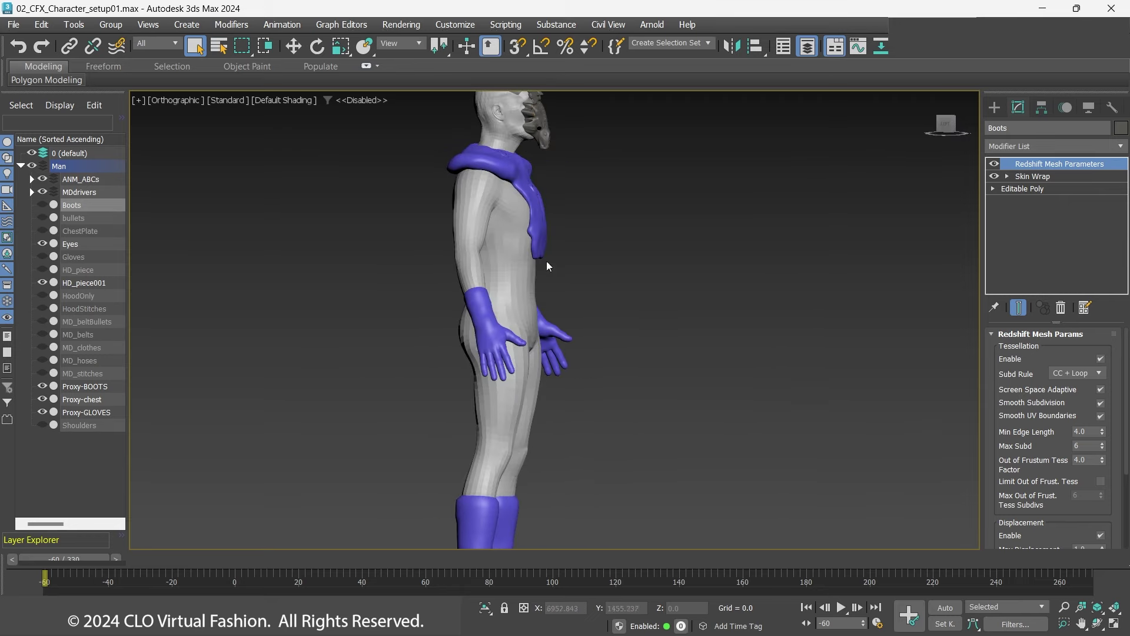
pyautogui.scroll(6, 514, 202)
pyautogui.keyDown('alt'); pyautogui.moveTo(576, 344); pyautogui.dragTo(610, 341, button='middle'); pyautogui.keyUp('alt')
pyautogui.keyDown('alt'); pyautogui.moveTo(583, 286); pyautogui.dragTo(726, 309, button='middle'); pyautogui.keyUp('alt')
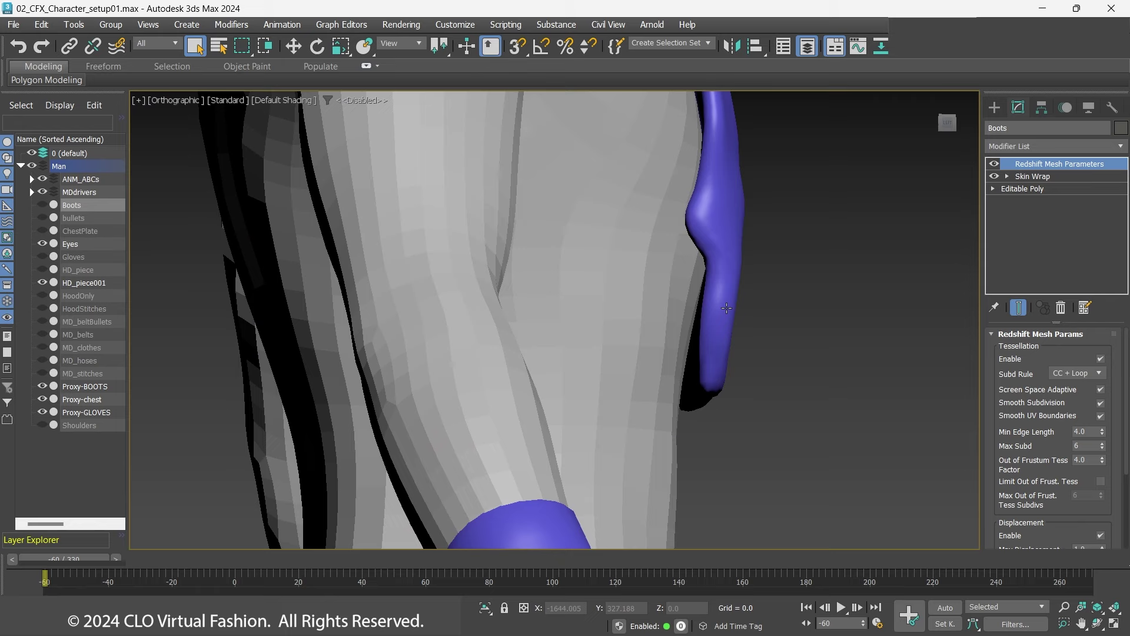
pyautogui.click(727, 361)
pyautogui.keyDown('alt'); pyautogui.moveTo(747, 401); pyautogui.dragTo(798, 435, button='middle'); pyautogui.keyUp('alt')
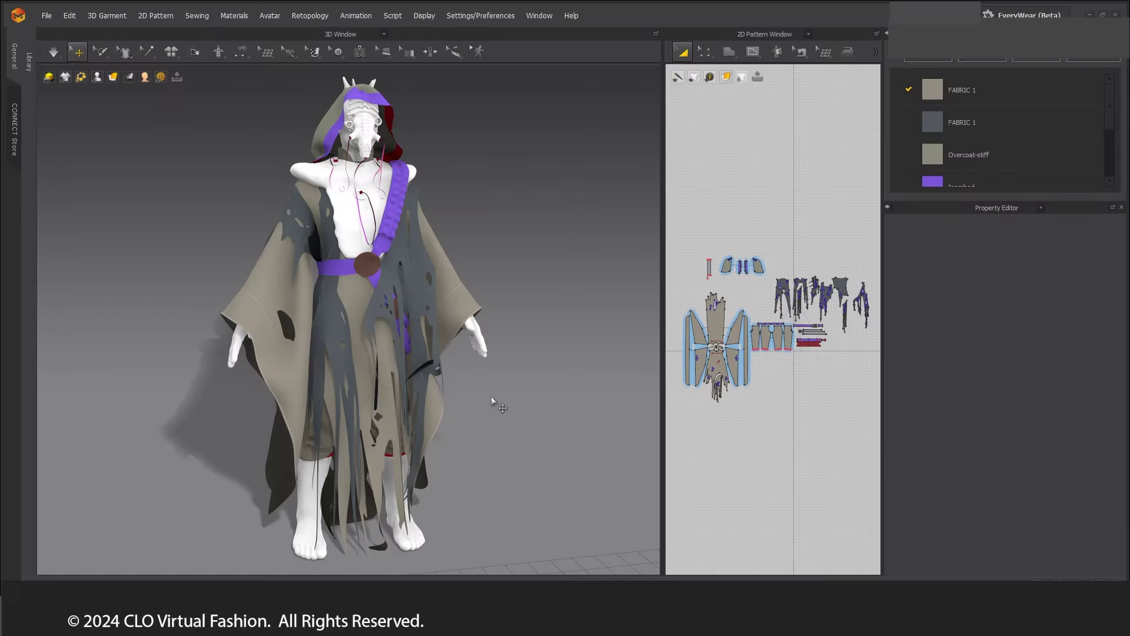
# Switch to Marvelous Designer and examine the full costume in 3D and its garment patterns in the enlarged 2D view.
pyautogui.moveTo(485, 397); pyautogui.dragTo(469, 397, button='right')
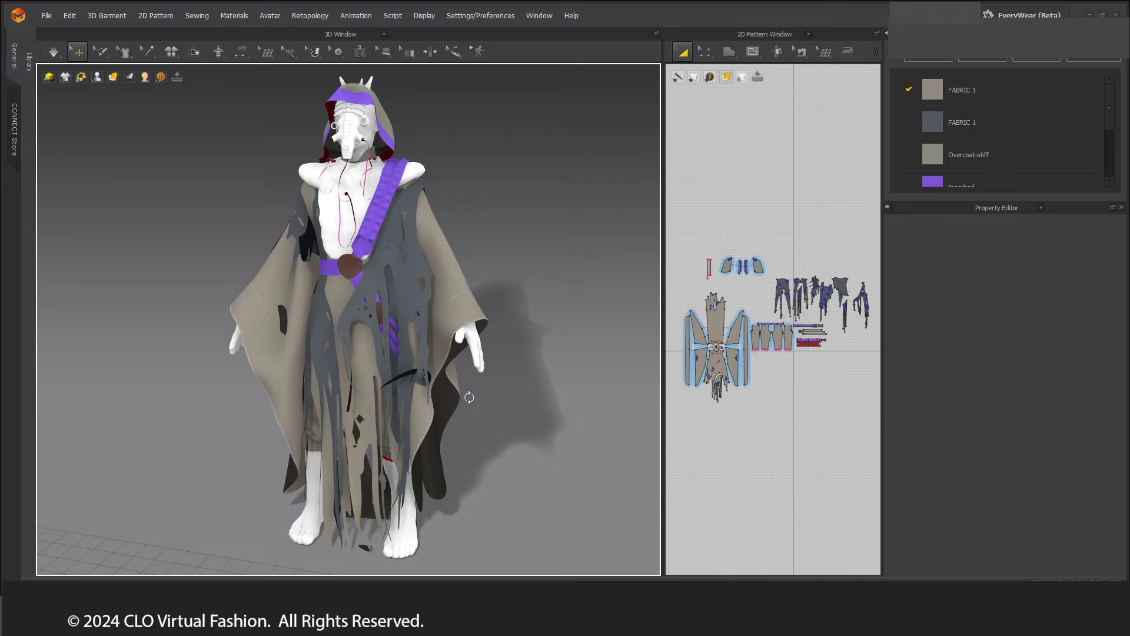
pyautogui.scroll(2, 376, 242)
pyautogui.moveTo(333, 260); pyautogui.dragTo(463, 285, button='right')
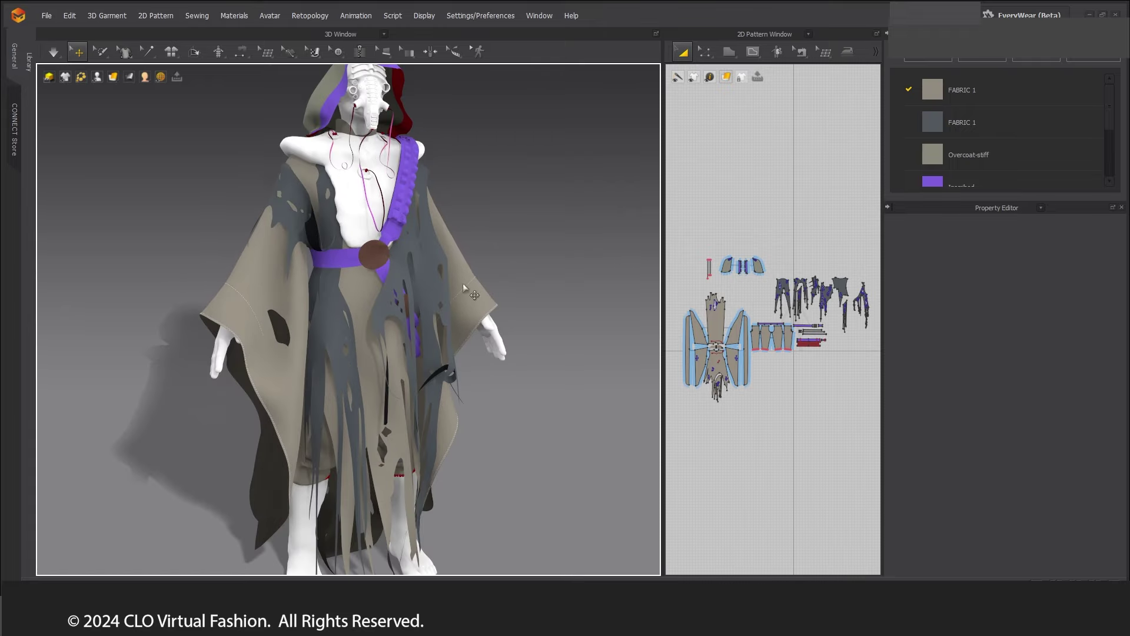
pyautogui.moveTo(664, 383); pyautogui.dragTo(291, 360)
pyautogui.scroll(5, 722, 318)
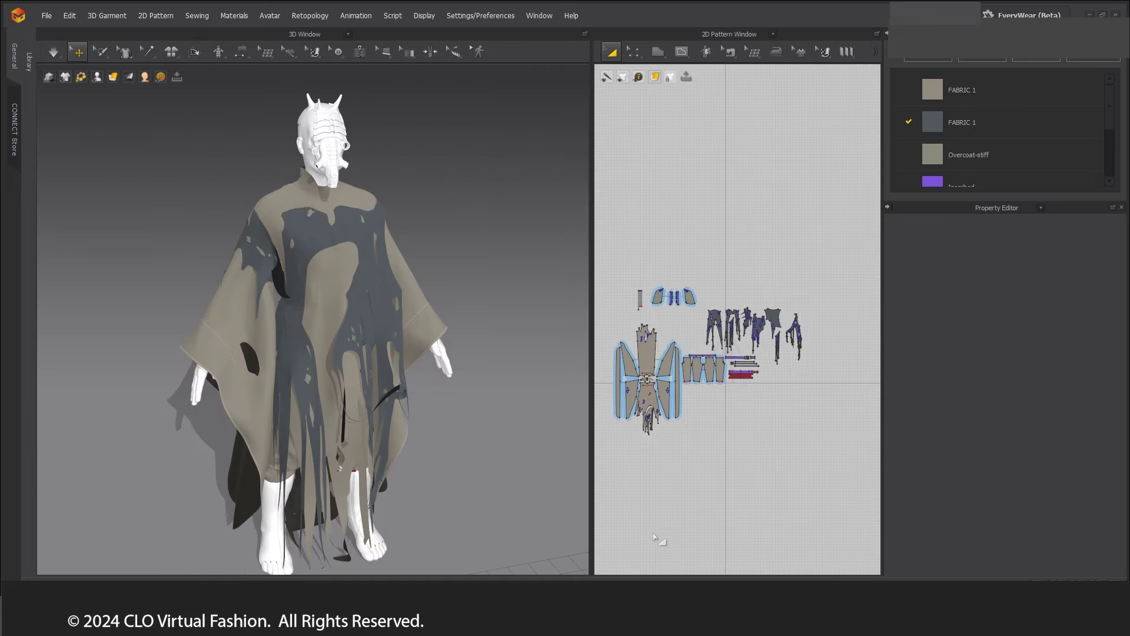
# Select all pattern pieces of the large outer robe and set their Pressure to -35.
pyautogui.moveTo(403, 377); pyautogui.dragTo(428, 375, button='right')
pyautogui.press('2')
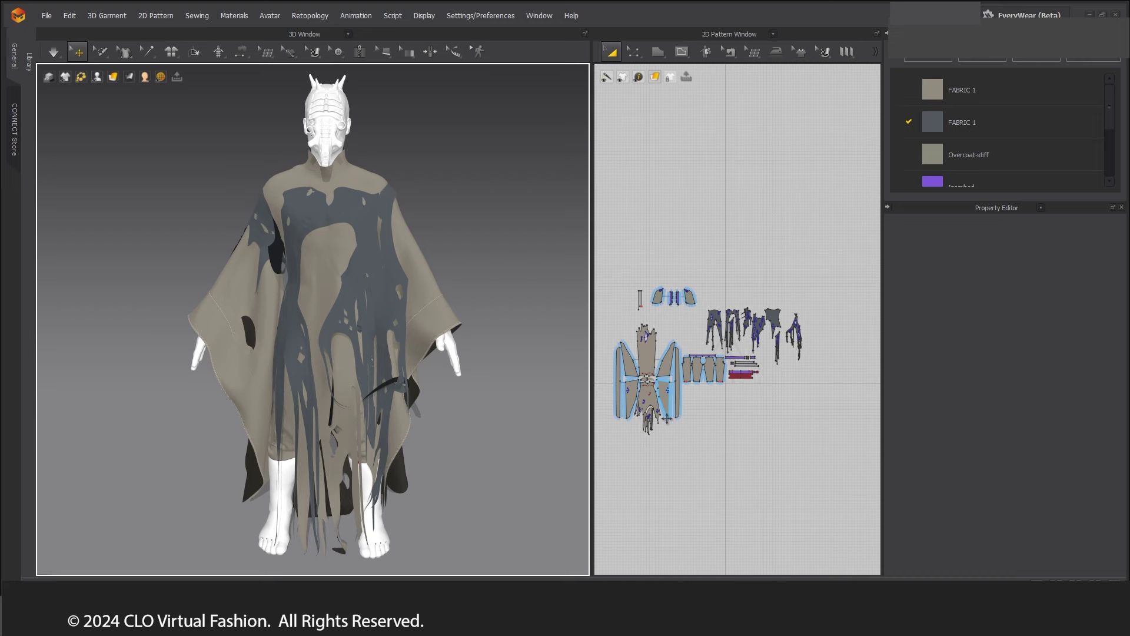
pyautogui.moveTo(675, 422); pyautogui.dragTo(730, 423, button='middle')
pyautogui.moveTo(639, 442); pyautogui.dragTo(740, 318)
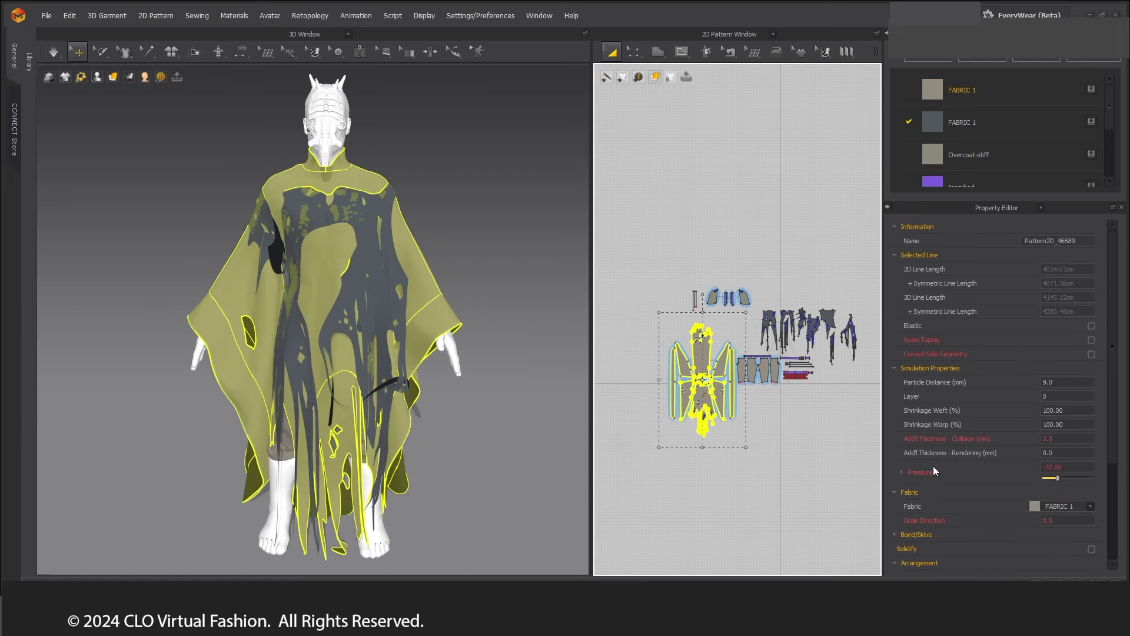
pyautogui.moveTo(1058, 479); pyautogui.dragTo(1056, 478)
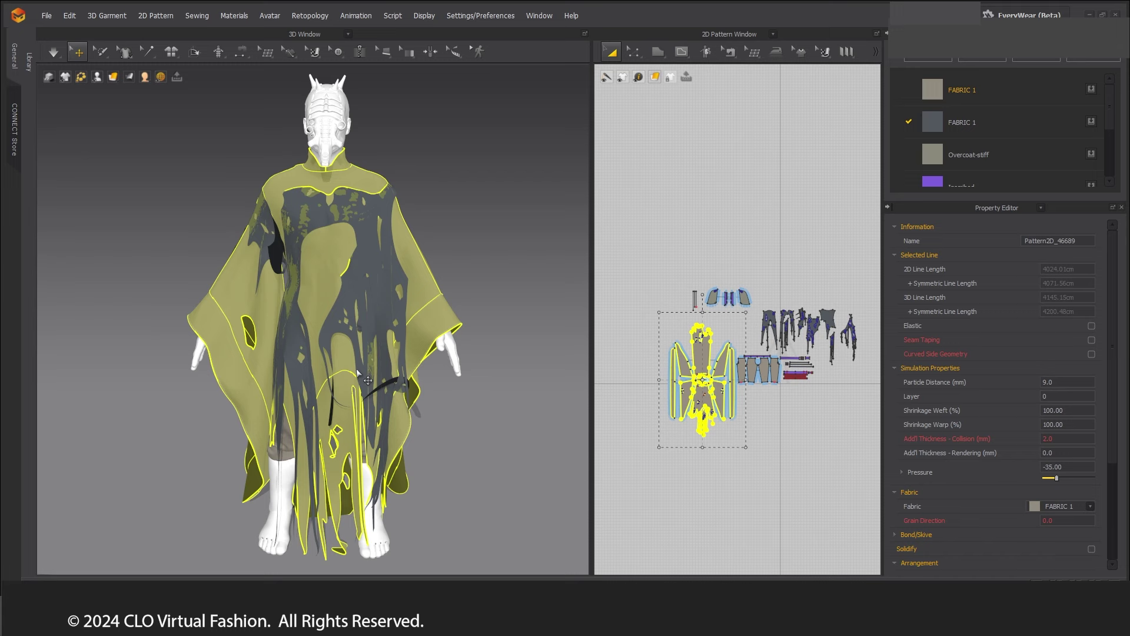
pyautogui.moveTo(357, 370); pyautogui.dragTo(449, 394, button='right')
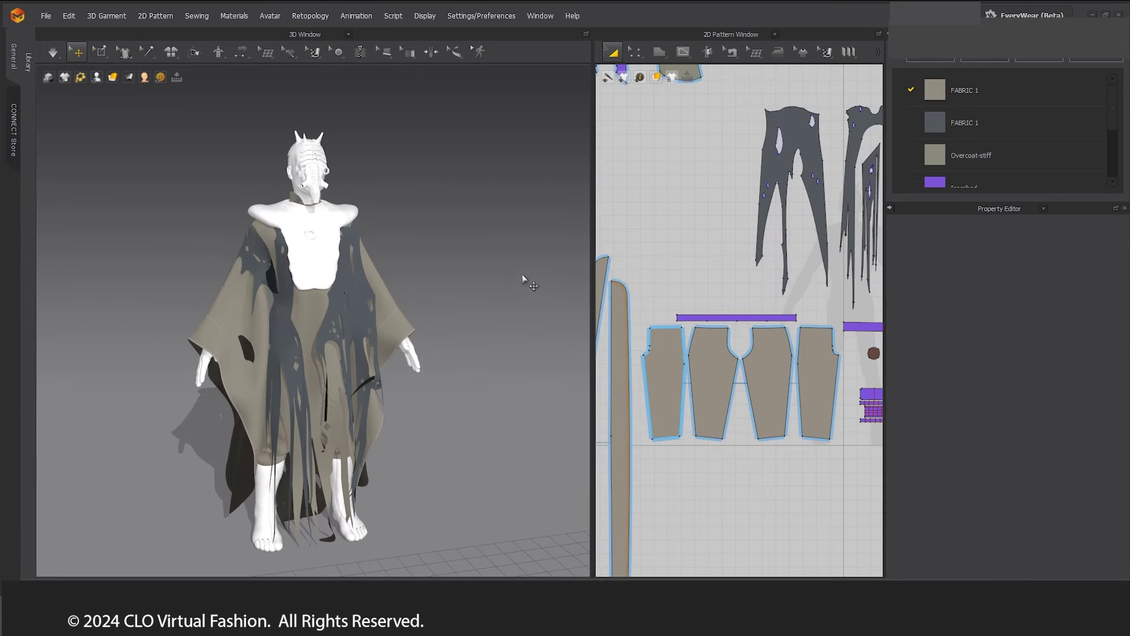
# Select the chest and shoulder proxy mesh on the avatar and set its Skin Offset to 1 mm.
pyautogui.moveTo(546, 311); pyautogui.dragTo(522, 306, button='right')
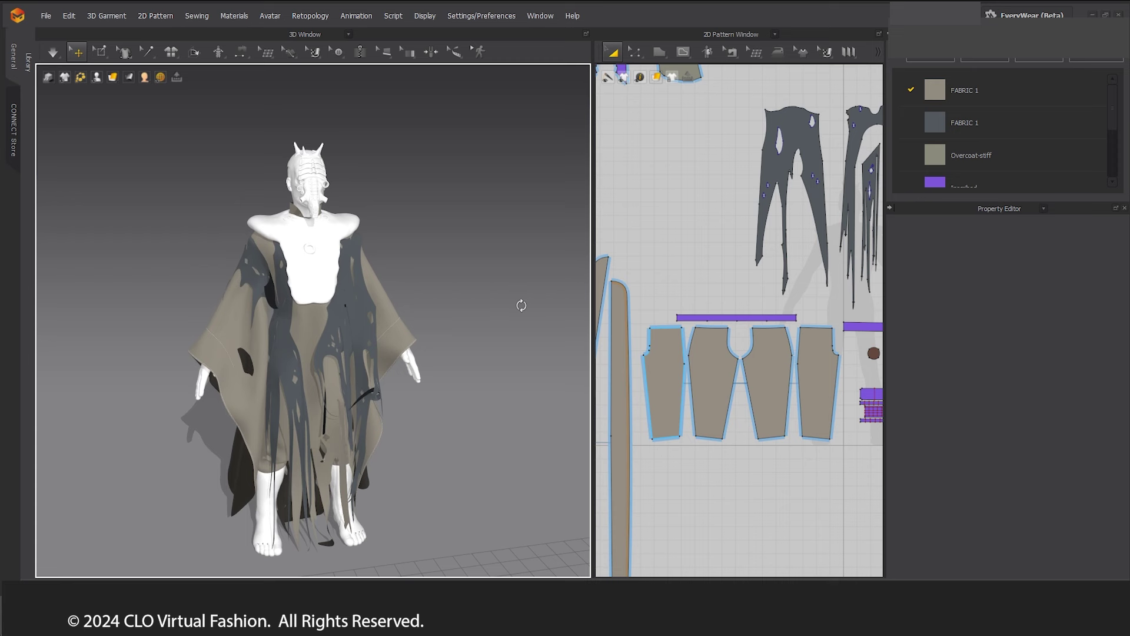
pyautogui.scroll(2, 529, 327)
pyautogui.moveTo(524, 317); pyautogui.dragTo(529, 279, button='middle')
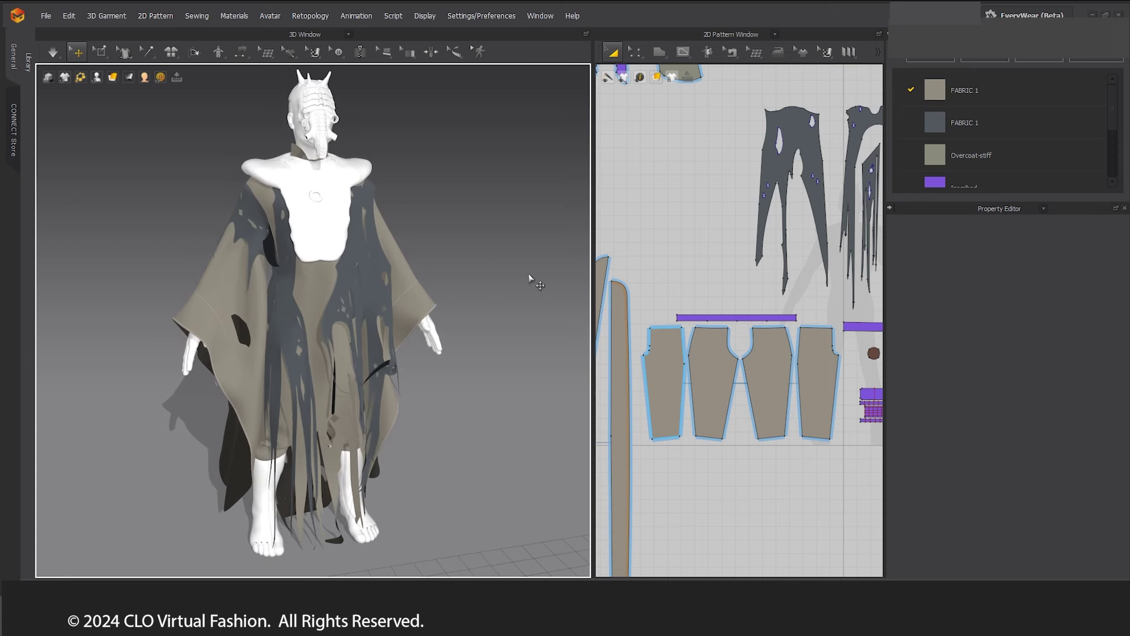
pyautogui.click(328, 206)
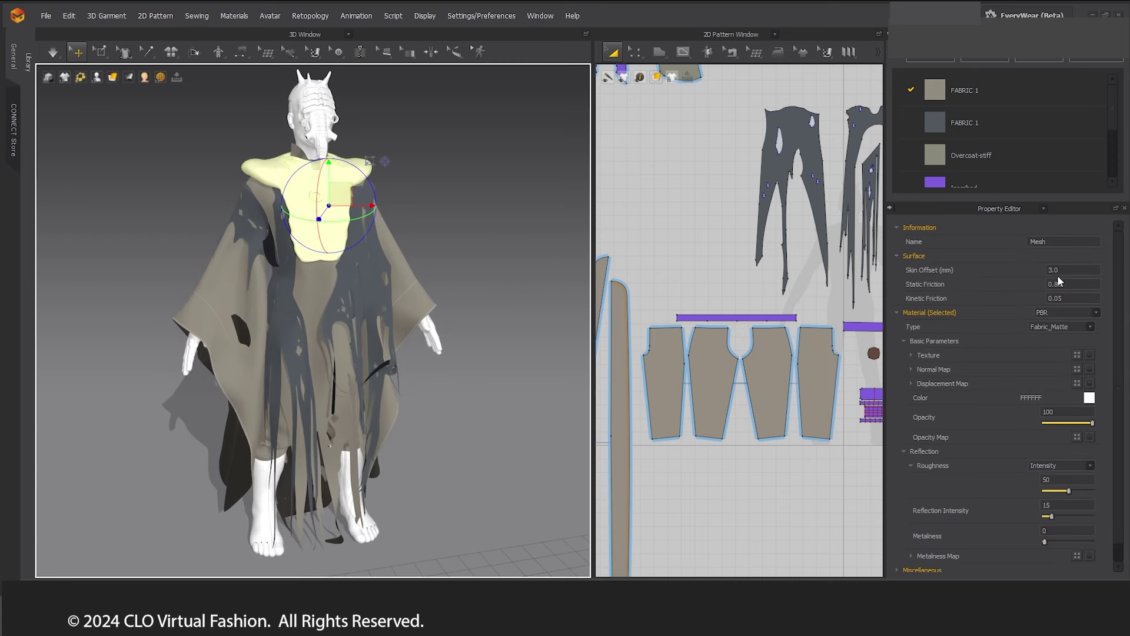
pyautogui.click(1069, 270)
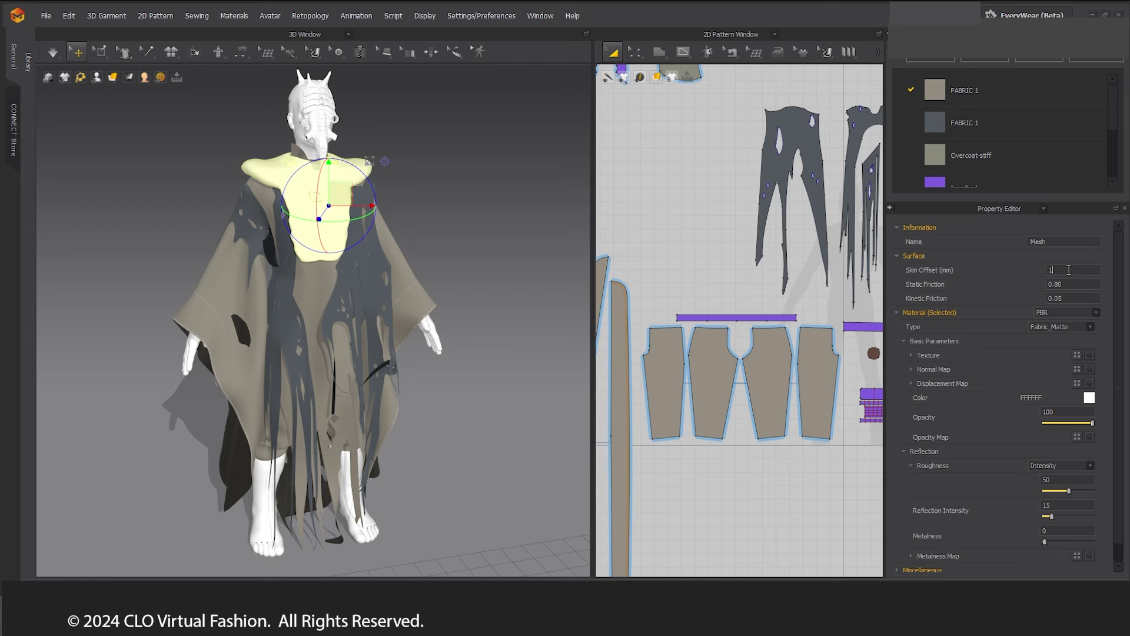
pyautogui.moveTo(498, 247); pyautogui.dragTo(469, 248, button='right')
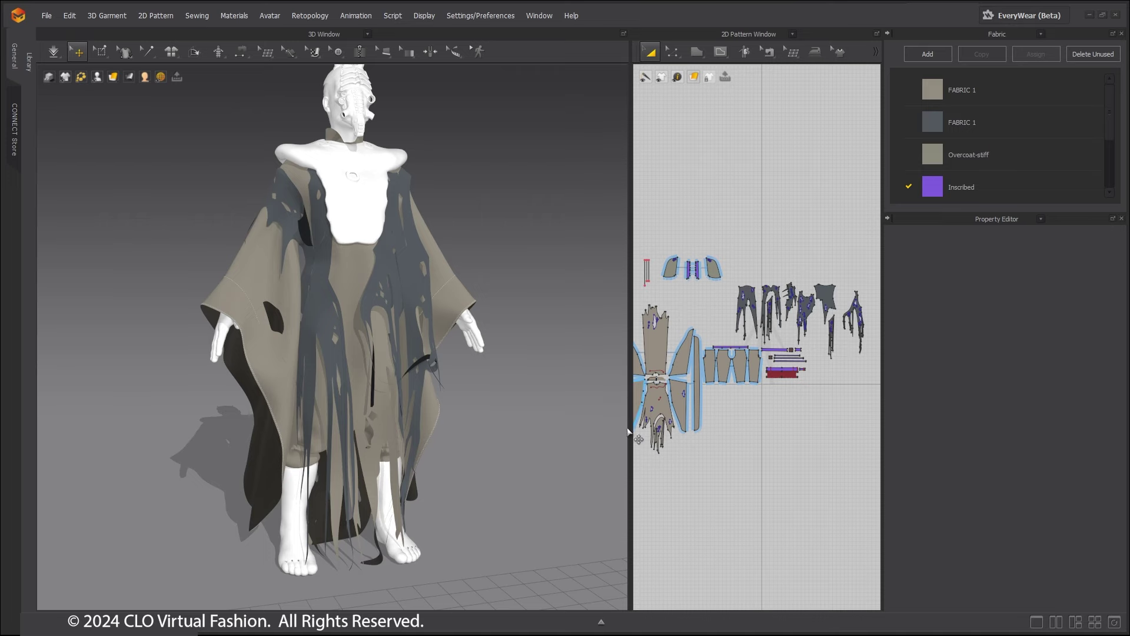
# Enlarge the 2D pattern area and select the trouser leg pattern whose hem lies below the avatar's knee.
pyautogui.moveTo(629, 428); pyautogui.dragTo(318, 448)
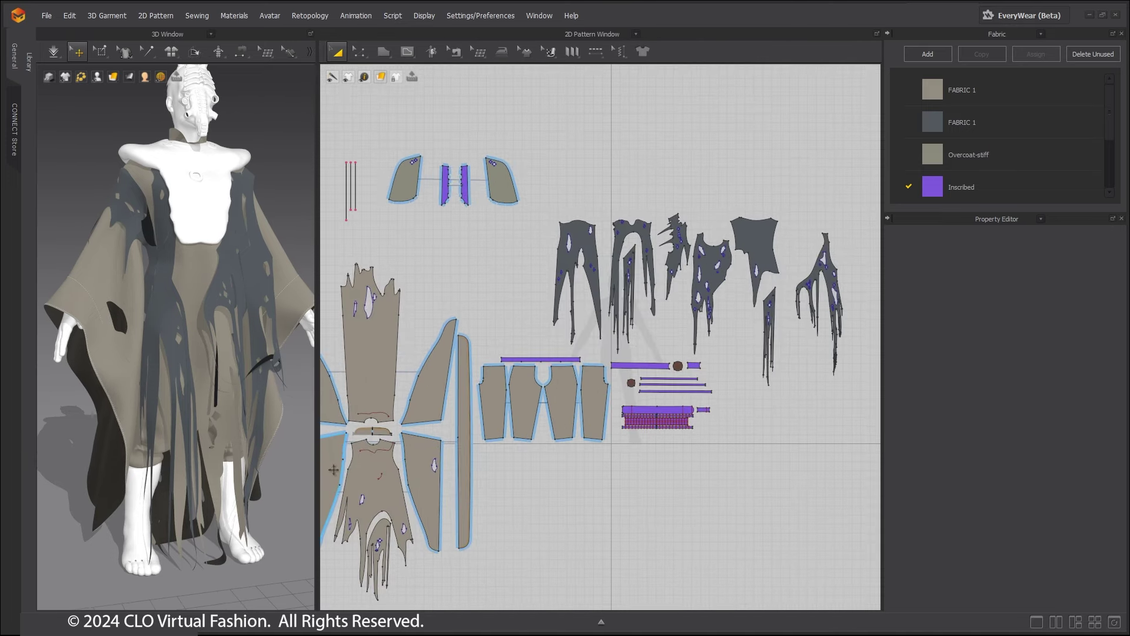
pyautogui.scroll(8, 222, 463)
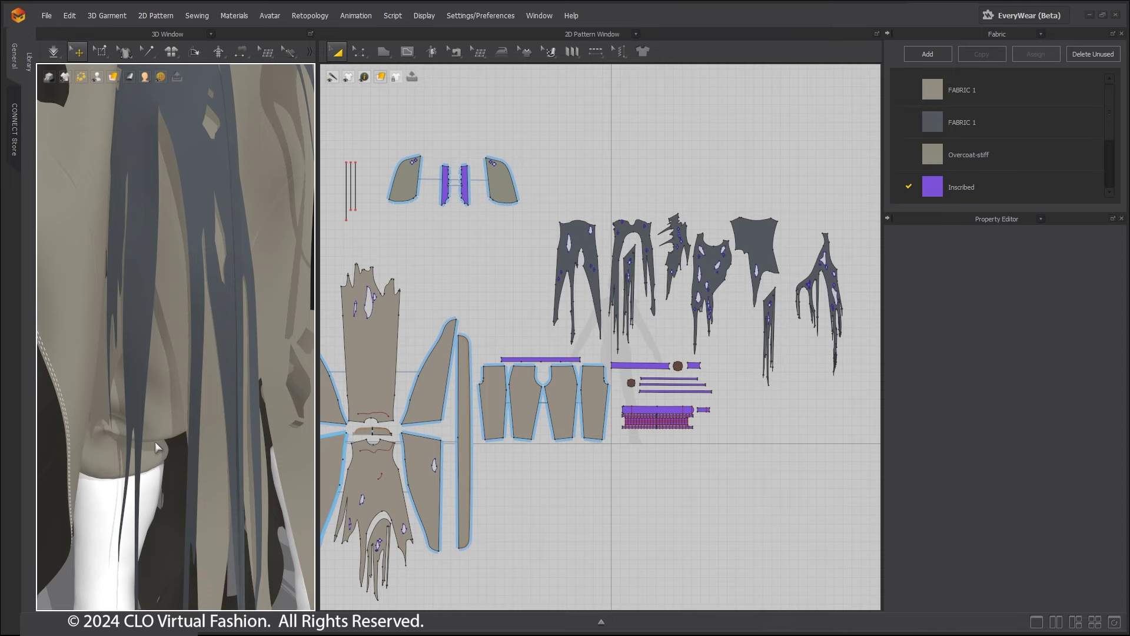
pyautogui.click(155, 454)
pyautogui.moveTo(595, 402); pyautogui.dragTo(649, 387, button='middle')
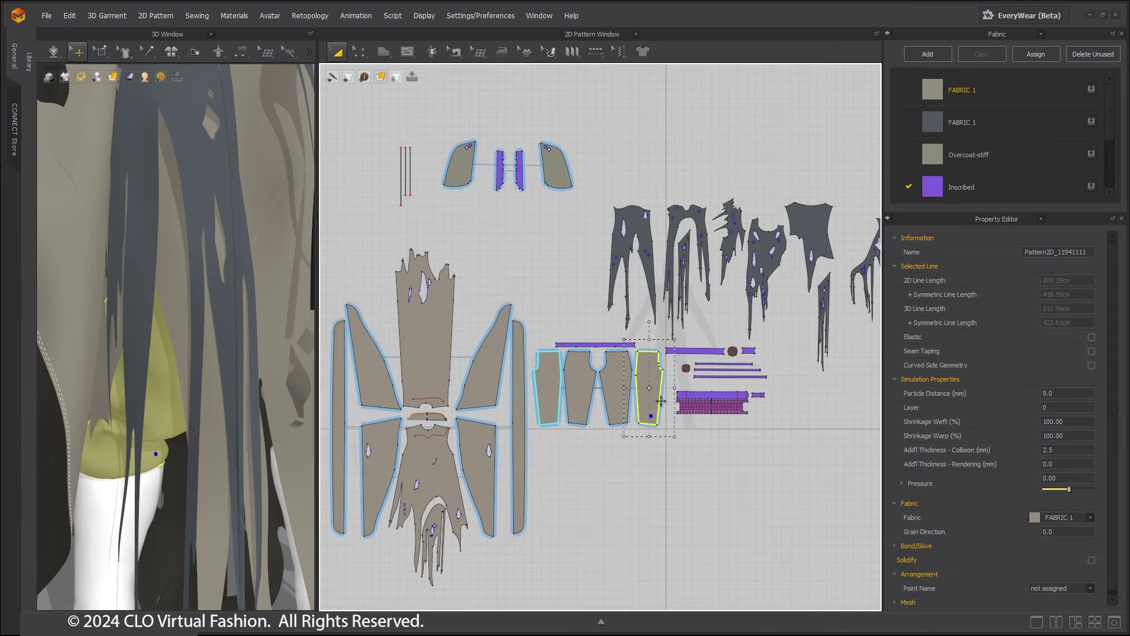
pyautogui.keyDown('alt'); pyautogui.moveTo(649, 387); pyautogui.dragTo(656, 475, button='right'); pyautogui.keyUp('alt')
pyautogui.moveTo(670, 424); pyautogui.dragTo(675, 268, button='middle')
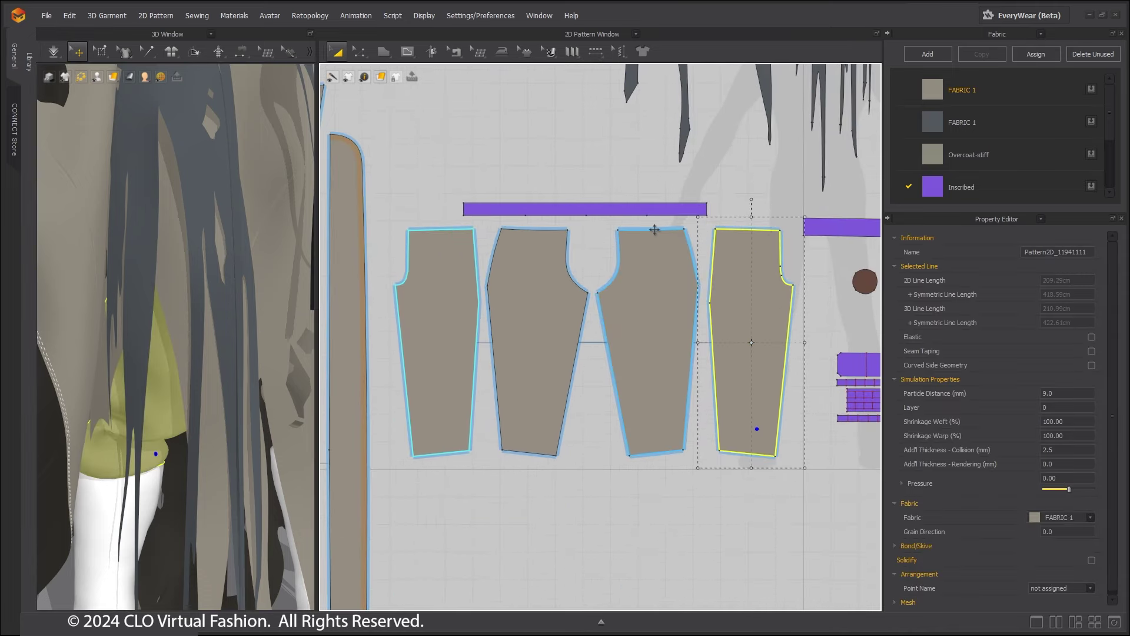
# Pin the hem of the inner-left trouser leg pattern using the Pin (Box) tool.
pyautogui.click(105, 53)
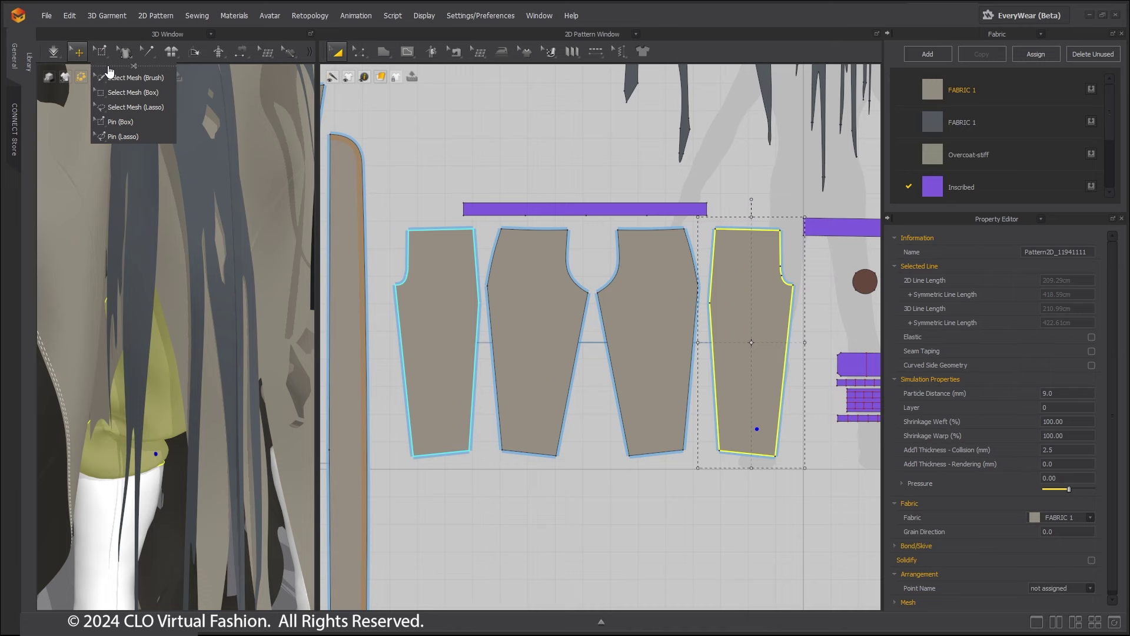
pyautogui.moveTo(108, 71); pyautogui.dragTo(209, 154)
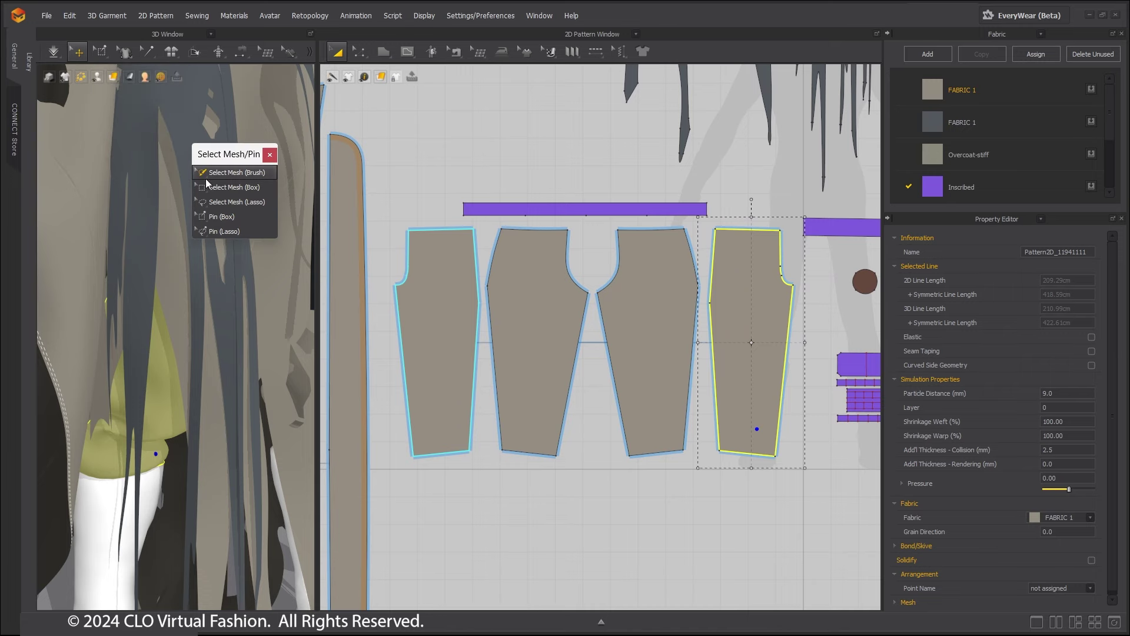
pyautogui.click(225, 216)
pyautogui.keyDown('alt'); pyautogui.moveTo(456, 461); pyautogui.dragTo(453, 523, button='right'); pyautogui.keyUp('alt')
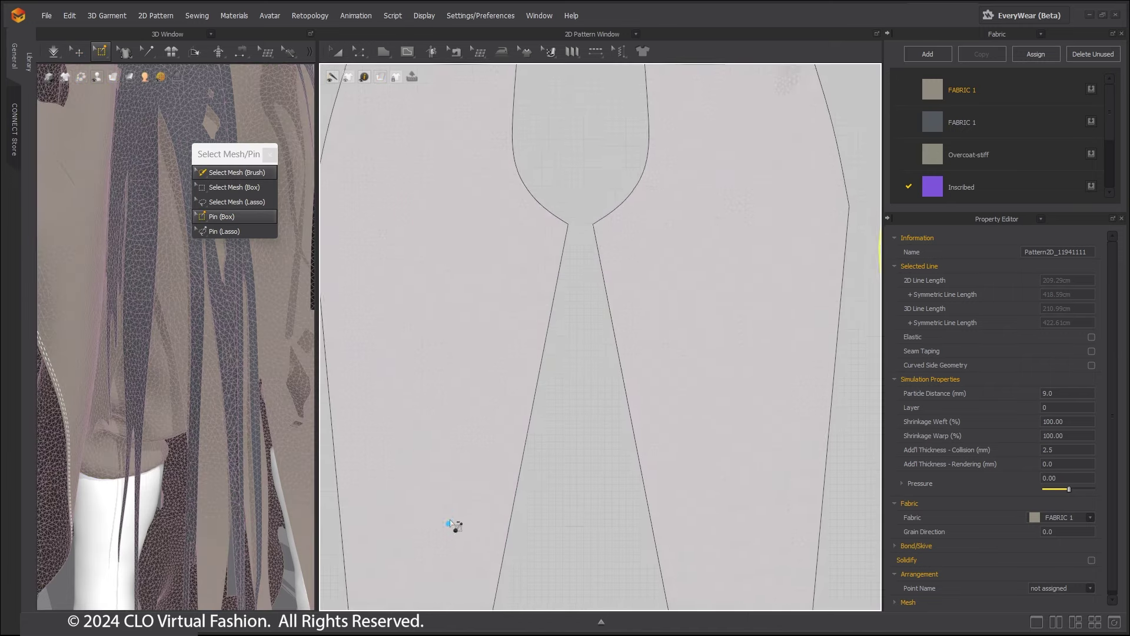
pyautogui.moveTo(453, 523); pyautogui.dragTo(624, 335, button='middle')
pyautogui.scroll(3, 637, 468)
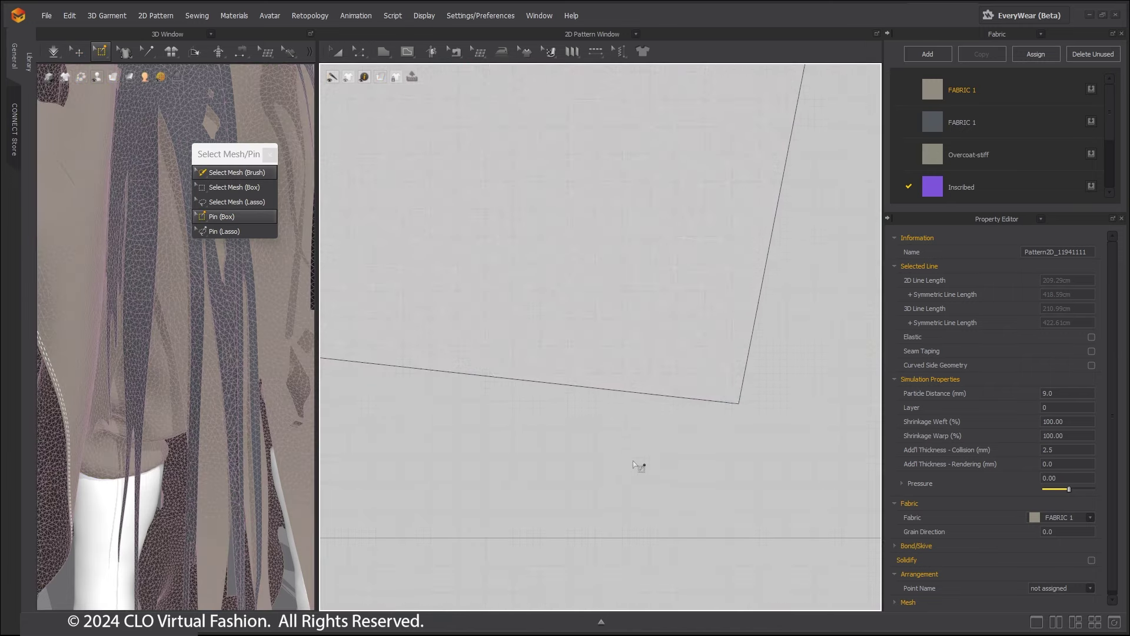
pyautogui.doubleClick(690, 400)
pyautogui.scroll(-5, 648, 422)
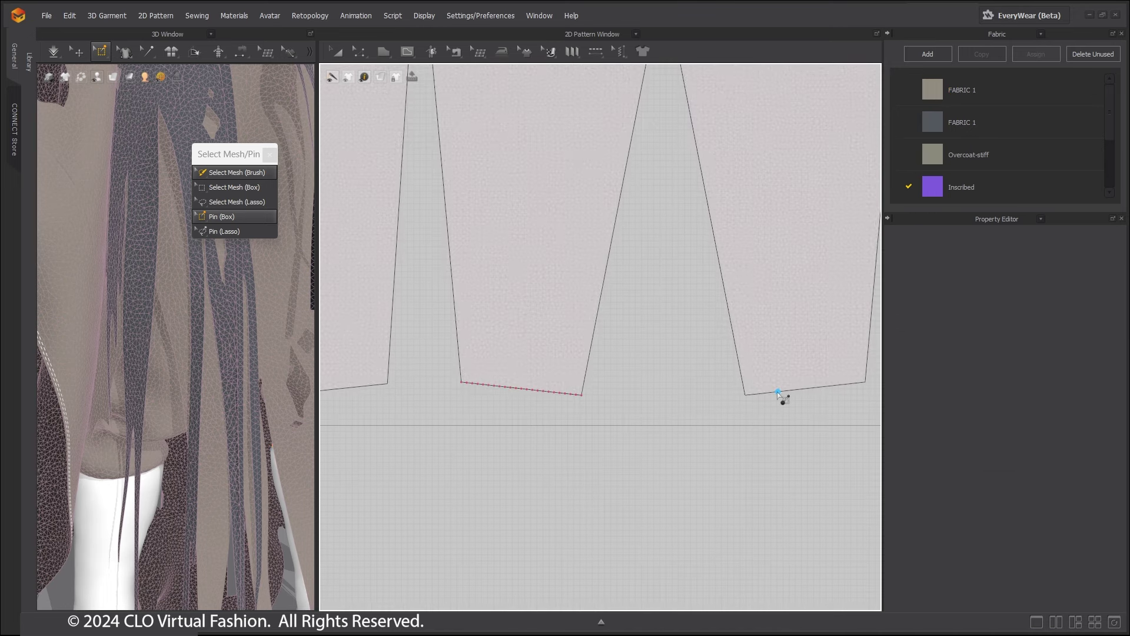
# Pin the hems of the remaining trouser leg patterns and return to the standard selection mode.
pyautogui.moveTo(455, 452); pyautogui.dragTo(734, 444, button='middle')
pyautogui.doubleClick(637, 380)
pyautogui.moveTo(824, 450); pyautogui.dragTo(500, 427, button='middle')
pyautogui.moveTo(765, 427); pyautogui.dragTo(466, 427, button='middle')
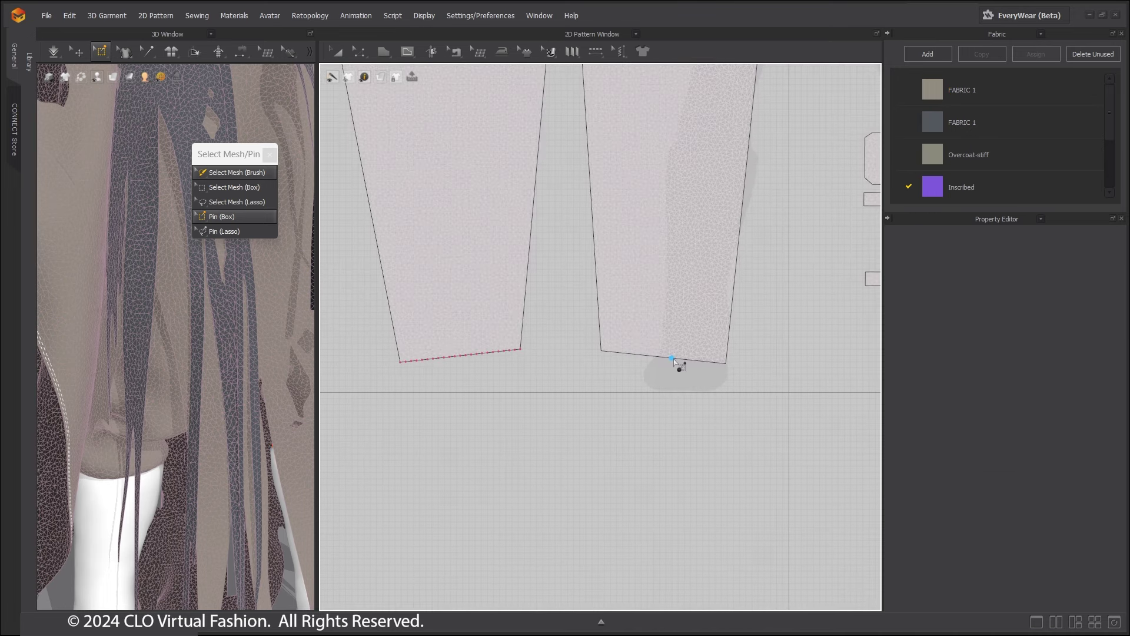
pyautogui.click(277, 158)
pyautogui.press('a')
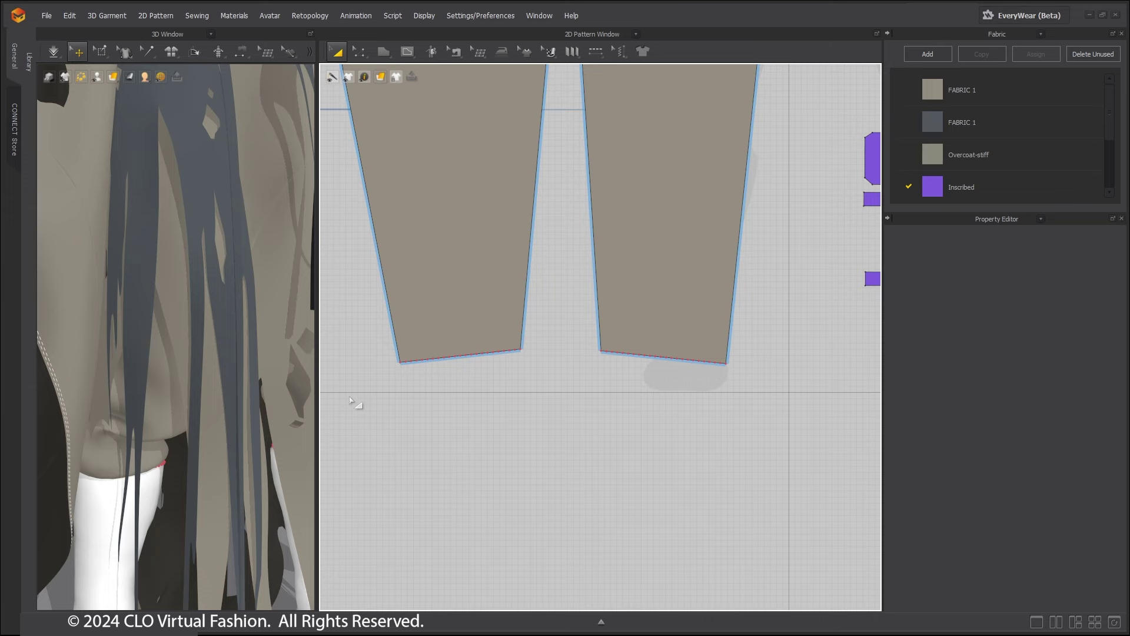
# Select the pins along all trouser hems and attach them to the avatar.
pyautogui.moveTo(323, 383); pyautogui.dragTo(759, 412)
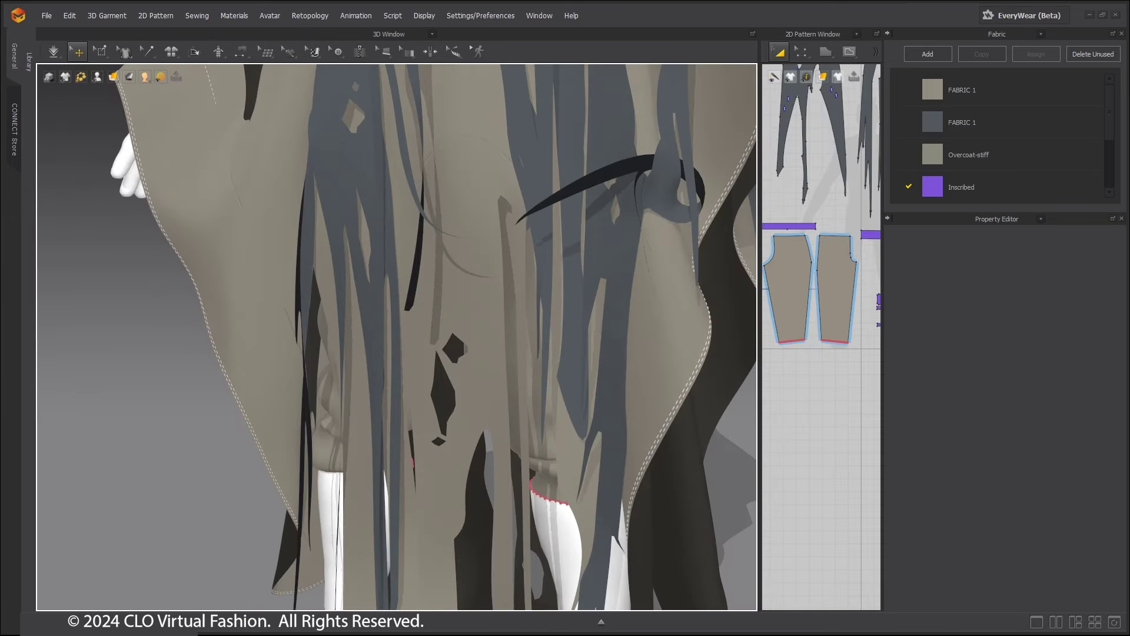
pyautogui.scroll(2, 563, 530)
pyautogui.moveTo(582, 540); pyautogui.dragTo(510, 406, button='middle')
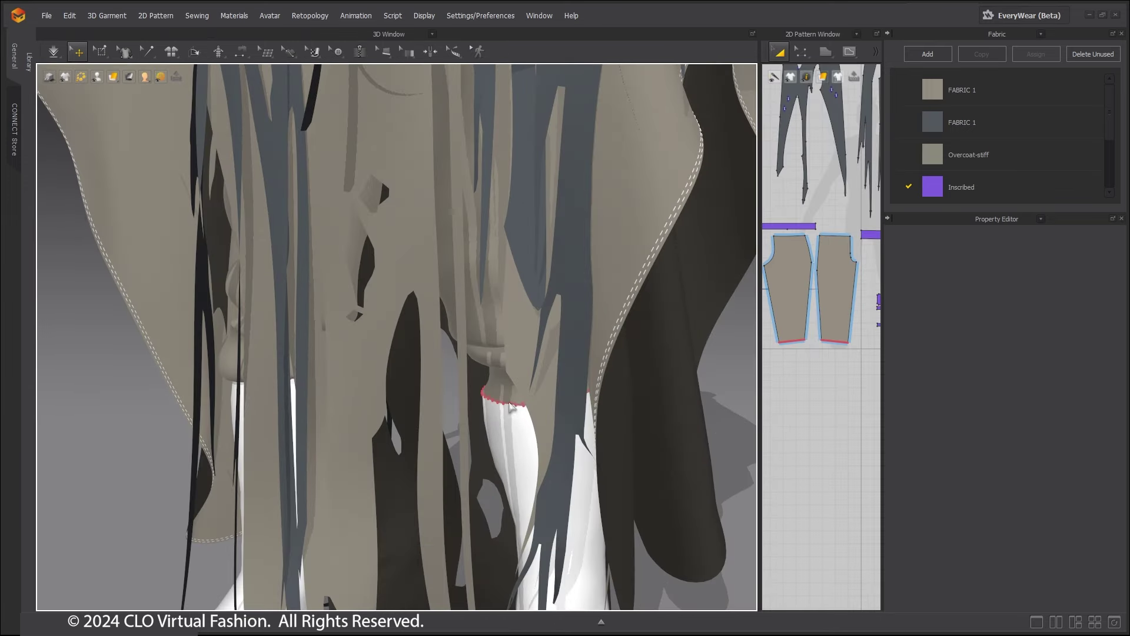
pyautogui.rightClick(510, 406)
pyautogui.click(545, 485)
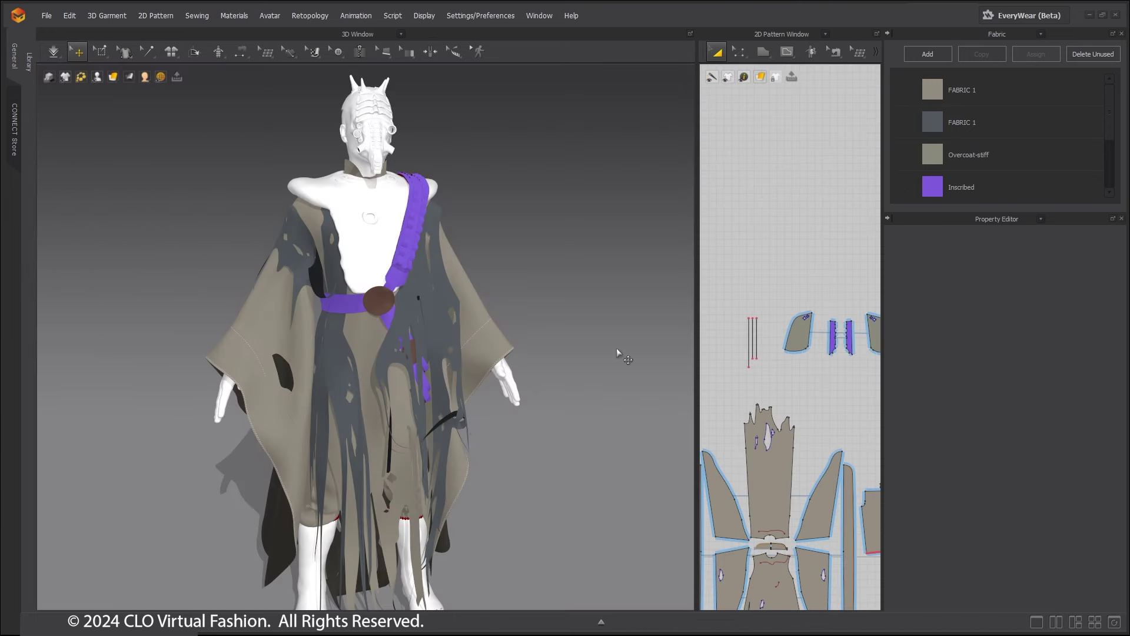
# Select the waist belt pattern and examine the physical properties of its Inscribed fabric, including weight and friction.
pyautogui.moveTo(697, 329); pyautogui.dragTo(419, 331)
pyautogui.click(200, 304)
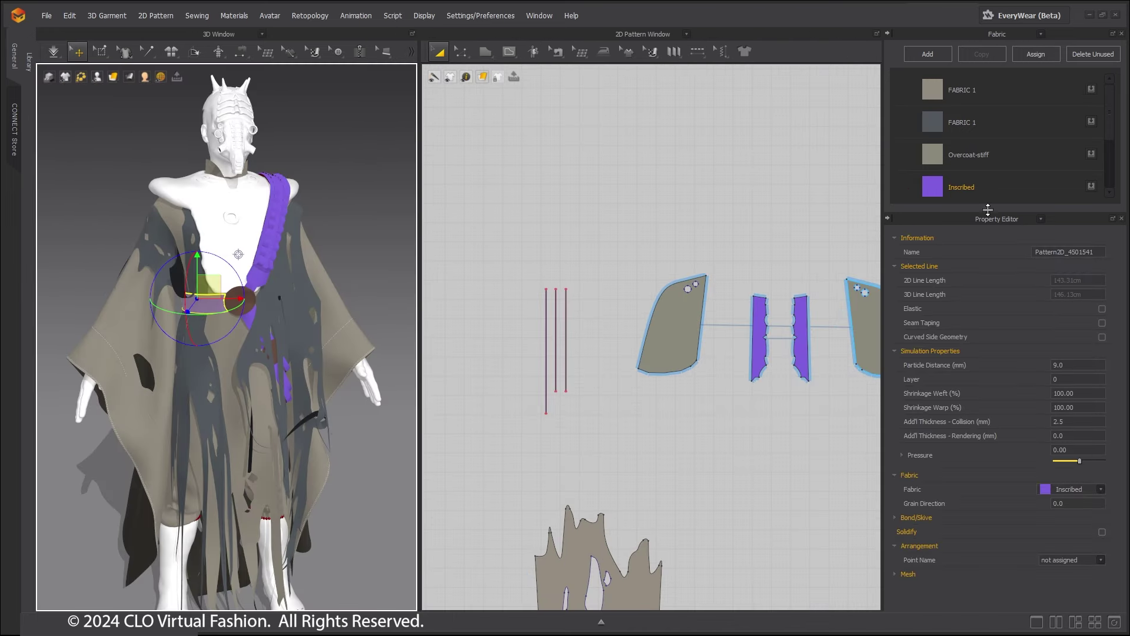
pyautogui.scroll(-10, 1017, 500)
pyautogui.moveTo(1120, 504)
pyautogui.mouseDown()
pyautogui.moveTo(1120, 384)
pyautogui.moveTo(1108, 518)
pyautogui.mouseUp()
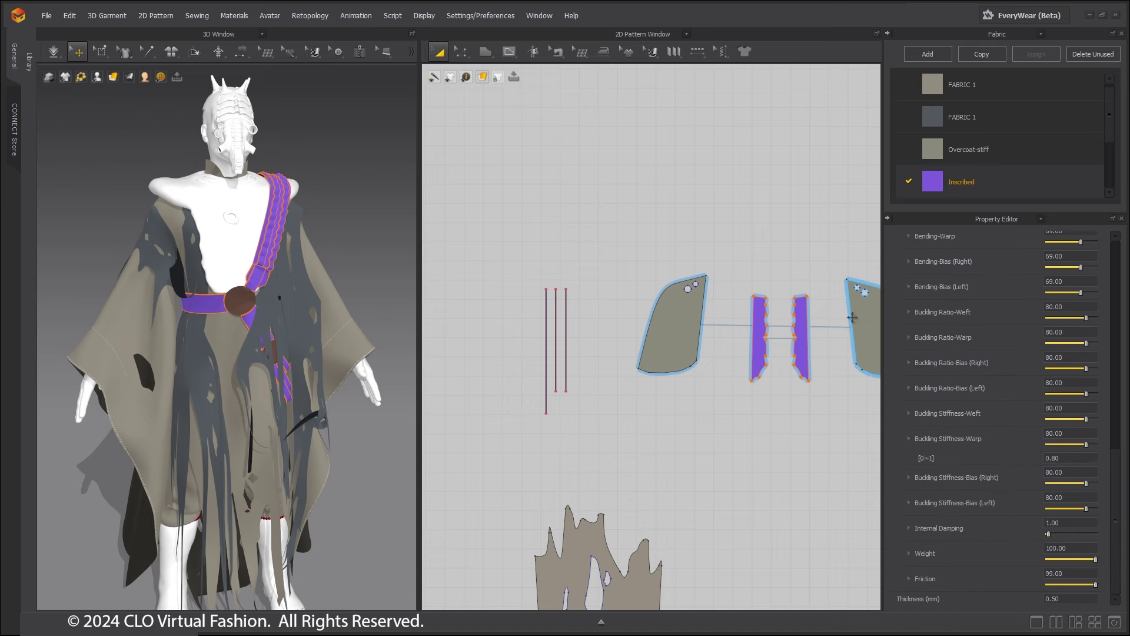
# Select the hood panels and their Inscribed trim patterns and show them in the 3D view.
pyautogui.moveTo(744, 284); pyautogui.dragTo(636, 264, button='middle')
pyautogui.moveTo(822, 205); pyautogui.dragTo(490, 396)
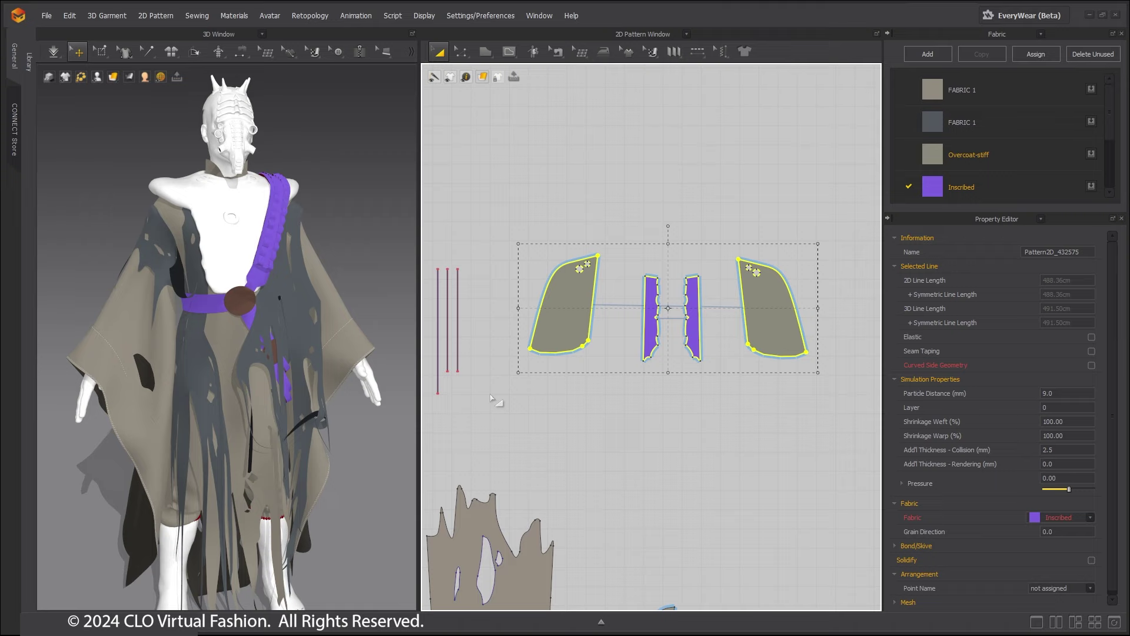
pyautogui.hotkey('shift', 'q')
pyautogui.moveTo(420, 253); pyautogui.dragTo(563, 253)
pyautogui.moveTo(273, 191); pyautogui.dragTo(289, 296, button='middle')
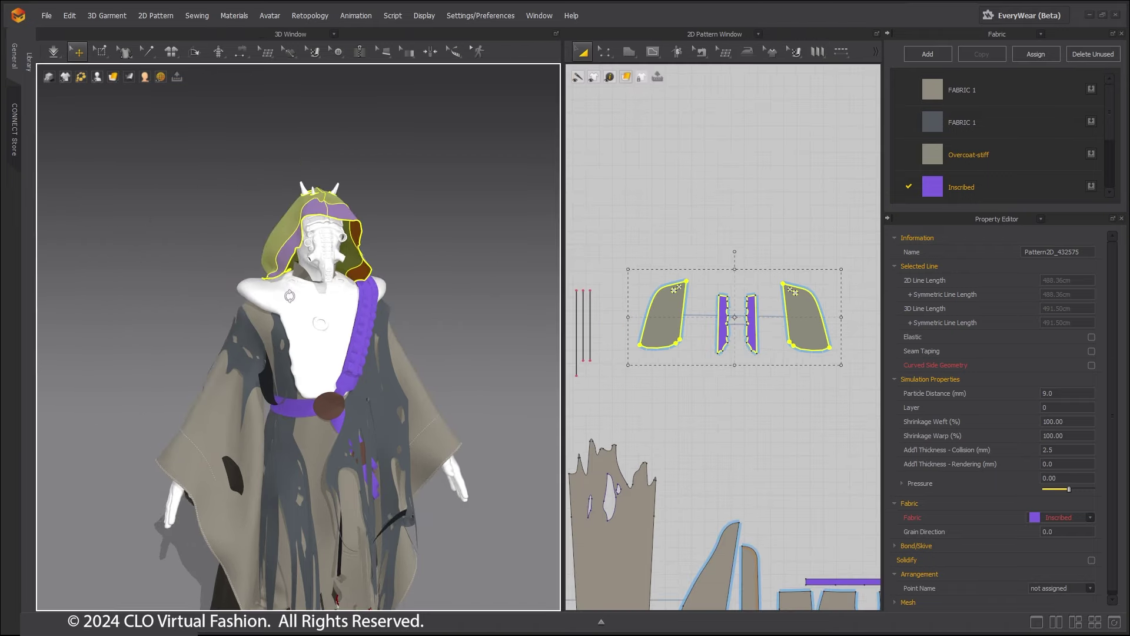
# Show the three narrow tube patterns in 3D and examine how they run from the mask to the chest.
pyautogui.moveTo(290, 297); pyautogui.dragTo(331, 302, button='right')
pyautogui.scroll(4, 331, 302)
pyautogui.moveTo(331, 302); pyautogui.dragTo(334, 395, button='middle')
pyautogui.moveTo(334, 394); pyautogui.dragTo(312, 359, button='right')
pyautogui.scroll(-3, 312, 359)
pyautogui.scroll(4, 340, 431)
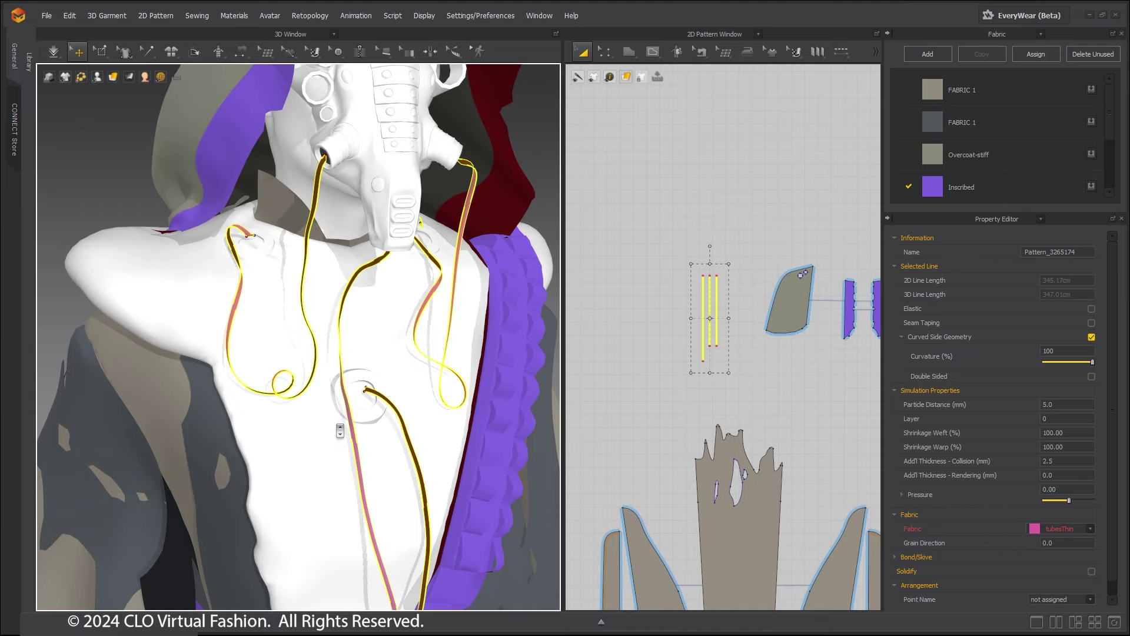
pyautogui.moveTo(433, 369); pyautogui.dragTo(453, 337, button='right')
pyautogui.scroll(-2, 344, 354)
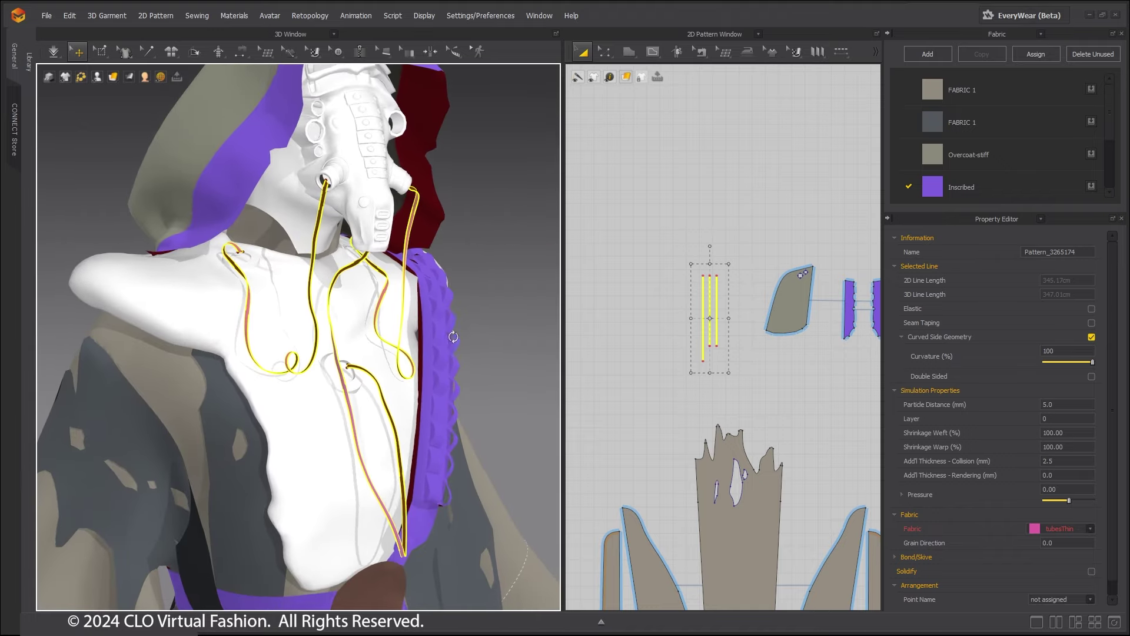
# Switch the garment display to Thick Textured Surface and inspect the tubes around the mask.
pyautogui.click(114, 78)
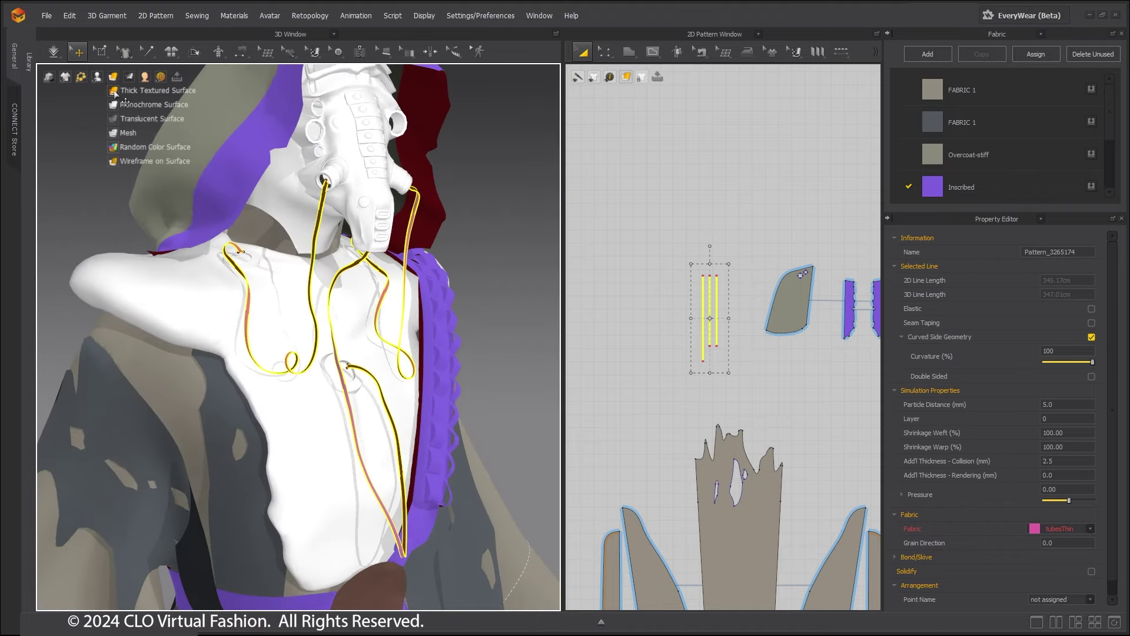
pyautogui.click(115, 92)
pyautogui.moveTo(419, 263); pyautogui.dragTo(384, 281, button='right')
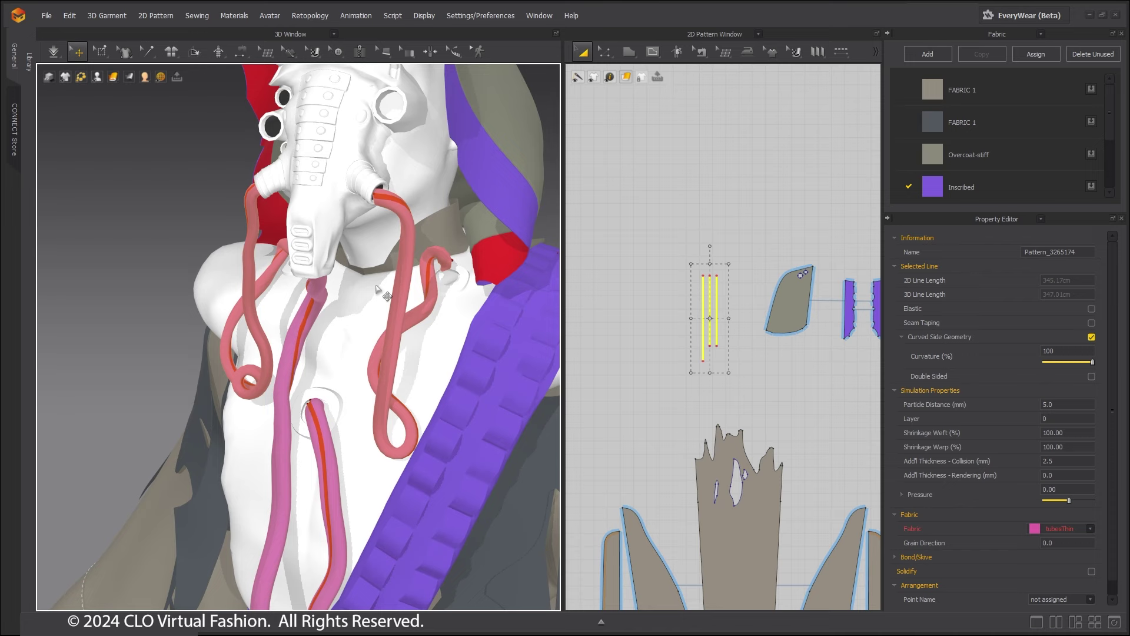
# Examine the physical properties of the tubesThin and tubes fabrics.
pyautogui.moveTo(1110, 133); pyautogui.dragTo(1107, 186)
pyautogui.click(1025, 186)
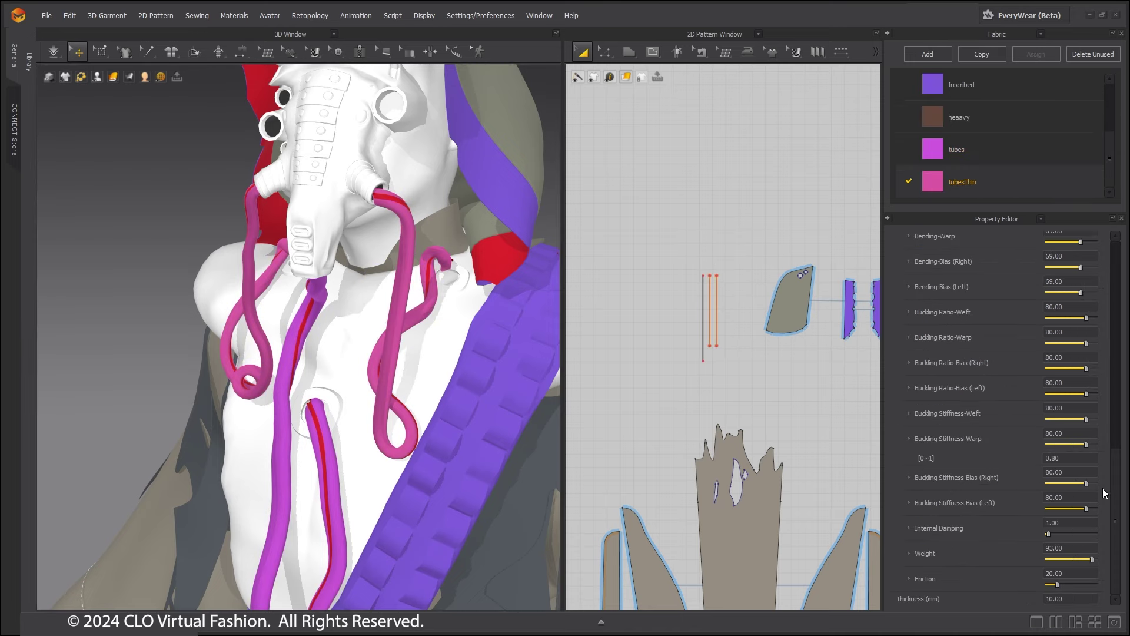
pyautogui.click(1025, 158)
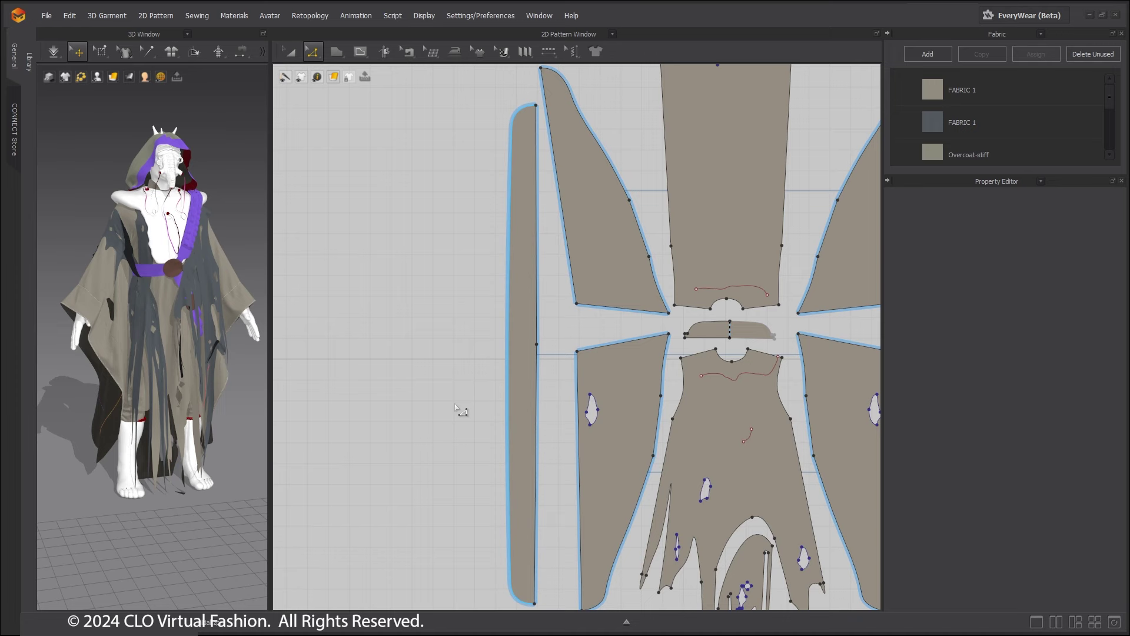
# Enable seam taping on the long robe strip's outer edge with the Reinforcement (Under Collar) preset.
pyautogui.click(509, 375)
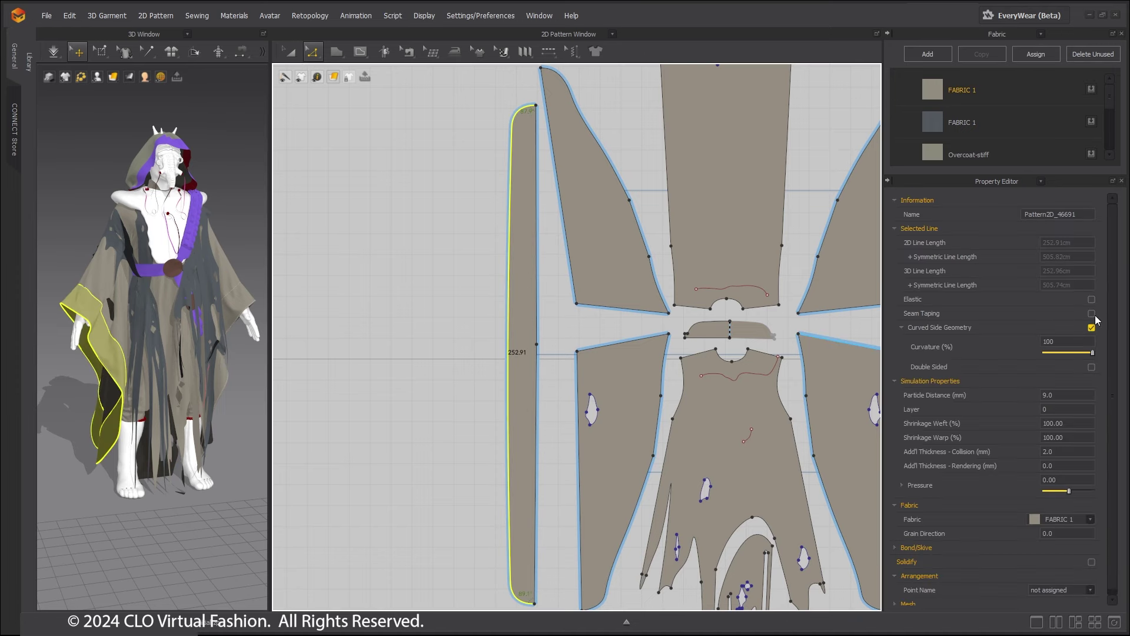
pyautogui.click(1092, 314)
pyautogui.click(1067, 352)
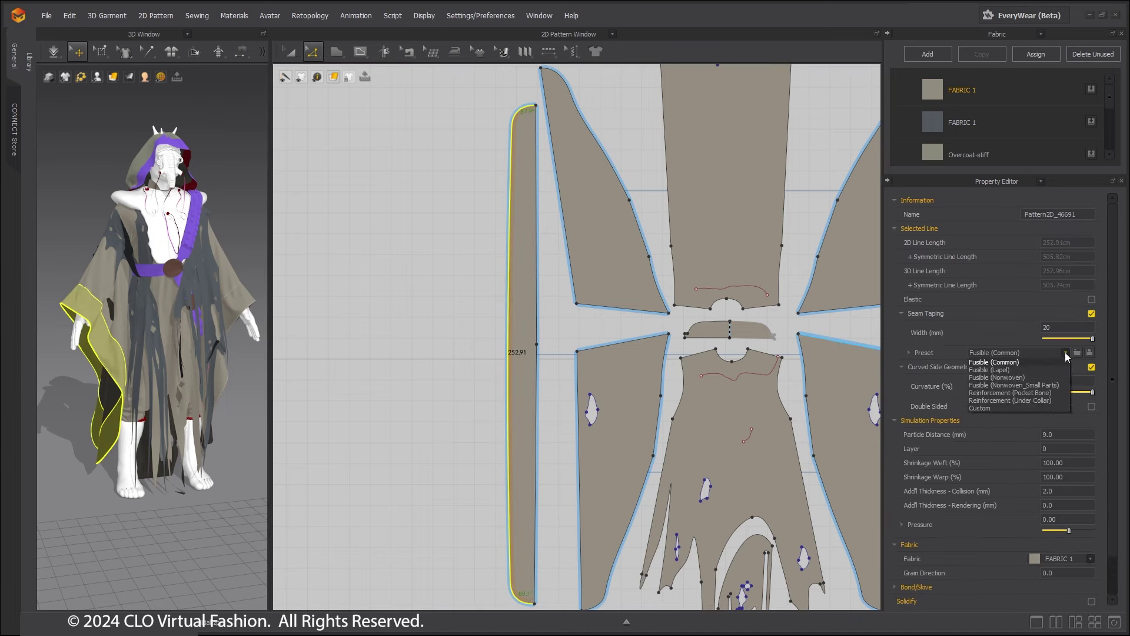
pyautogui.click(1037, 402)
# Enable seam taping on the collar pattern's upper edge with the Reinforcement (Under Collar) preset.
pyautogui.click(729, 323)
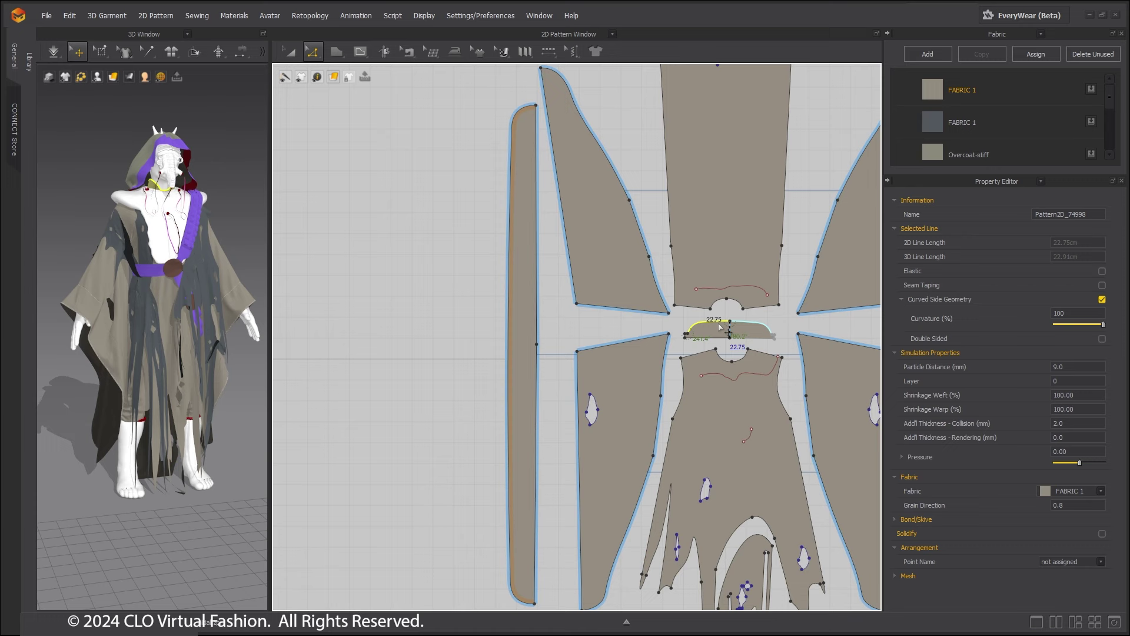
pyautogui.click(1093, 286)
pyautogui.click(1067, 324)
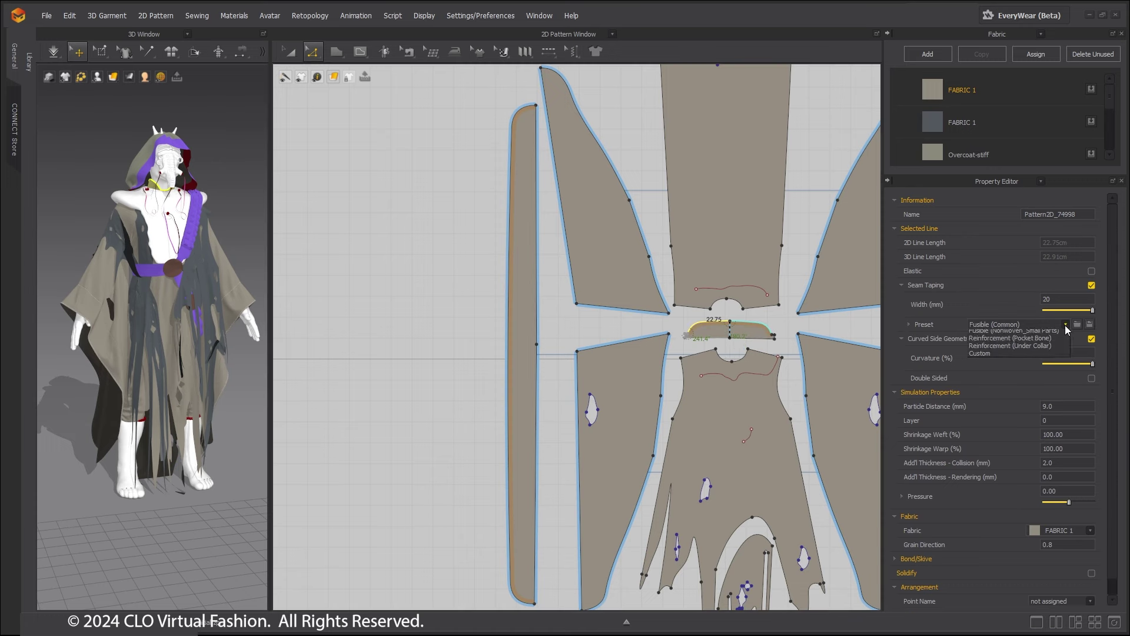
pyautogui.click(1033, 369)
# Add a segment topstitch along the outer edge of the long robe strip.
pyautogui.click(526, 108)
pyautogui.click(554, 56)
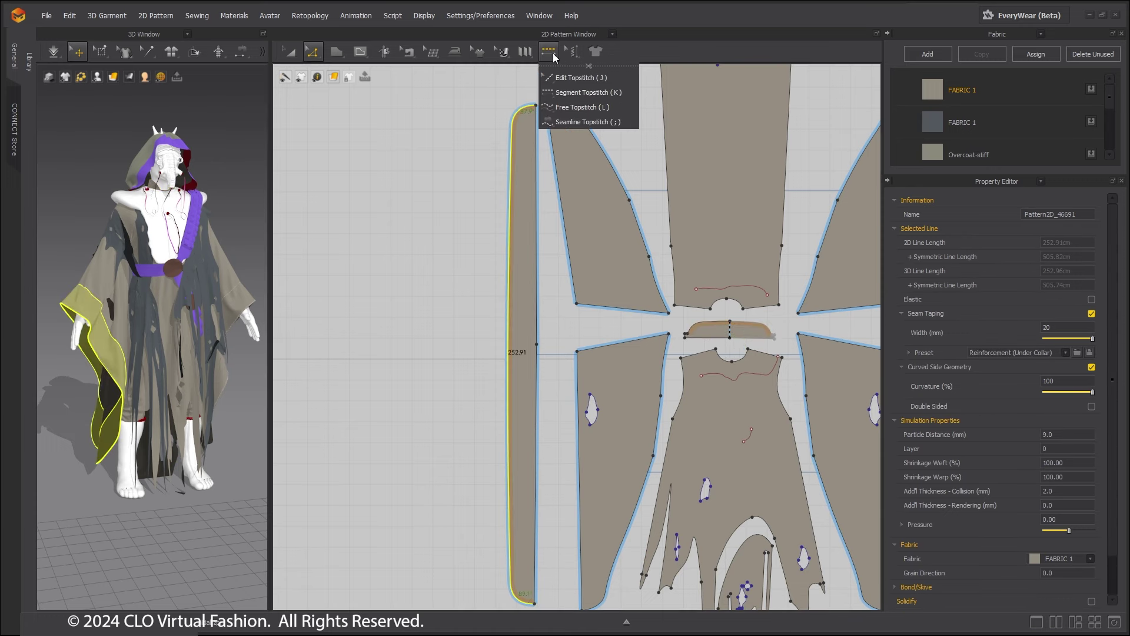
pyautogui.click(562, 67)
pyautogui.moveTo(564, 71); pyautogui.dragTo(391, 93)
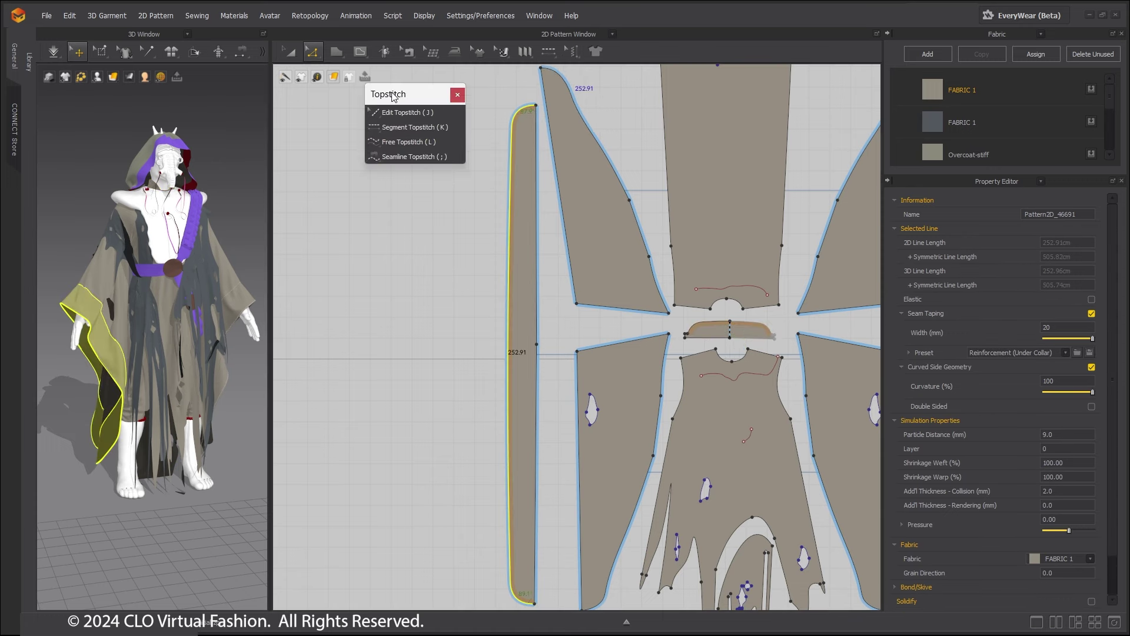
pyautogui.click(408, 128)
pyautogui.click(509, 194)
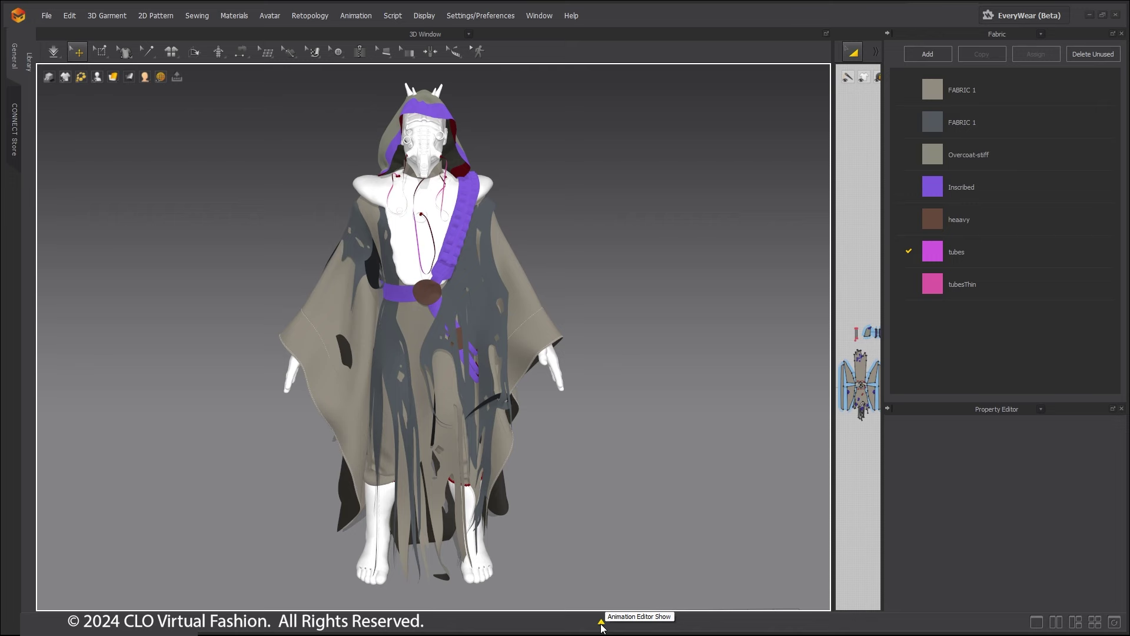
# Show the animation editor, play back the recorded garment animation, and examine how the costume moves.
pyautogui.click(602, 623)
pyautogui.moveTo(615, 394); pyautogui.dragTo(650, 352, button='right')
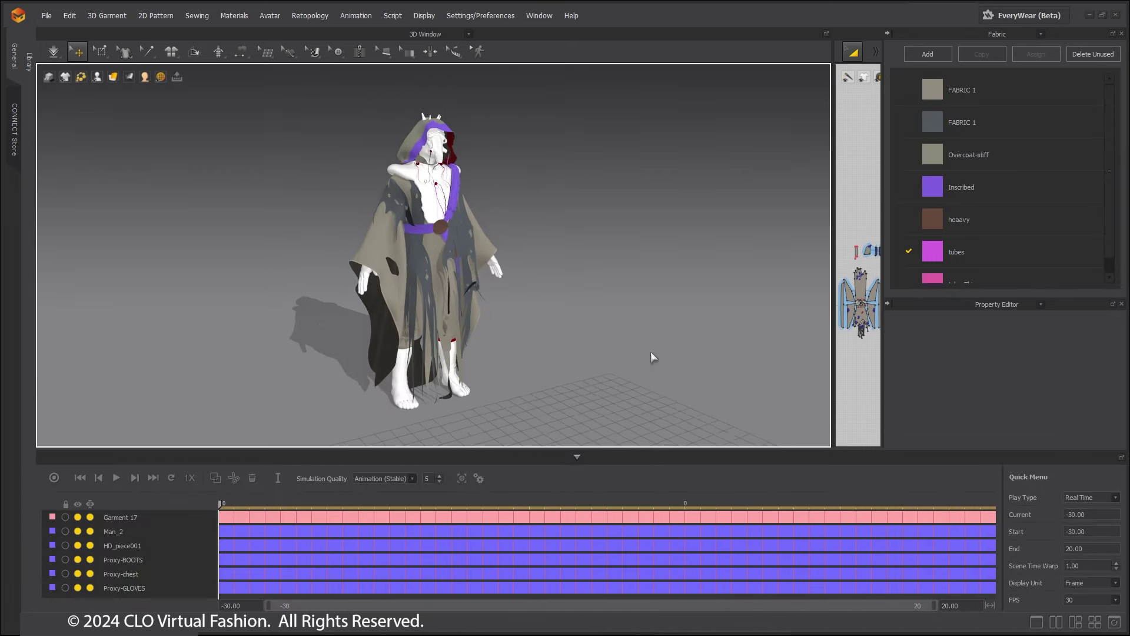
pyautogui.click(117, 478)
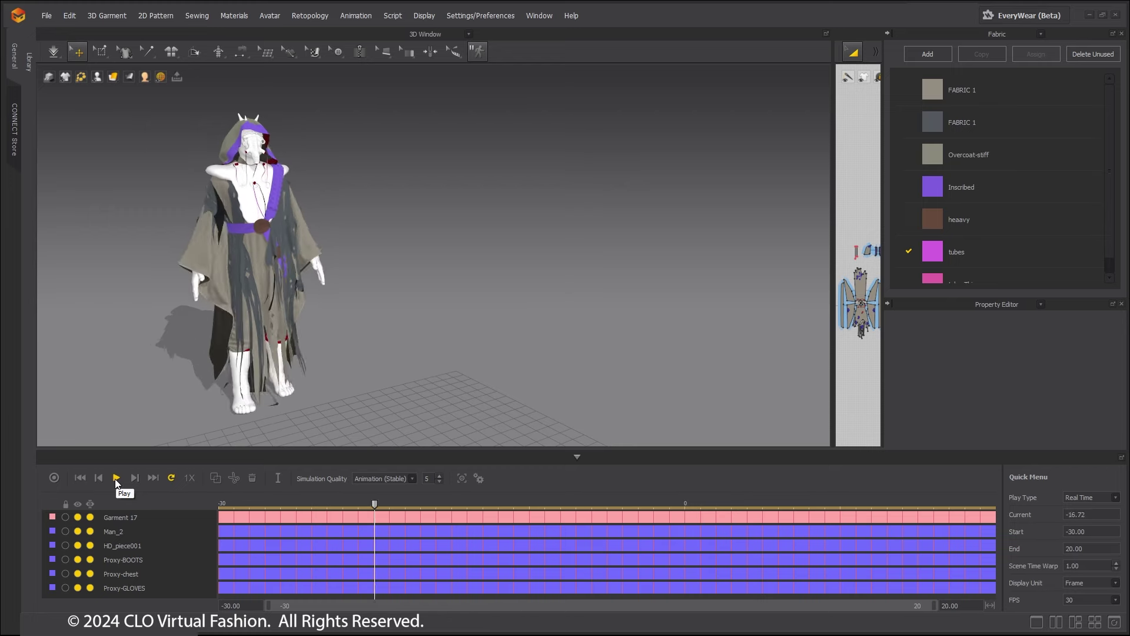
pyautogui.click(116, 482)
pyautogui.moveTo(333, 232); pyautogui.dragTo(353, 247, button='right')
pyautogui.press('2')
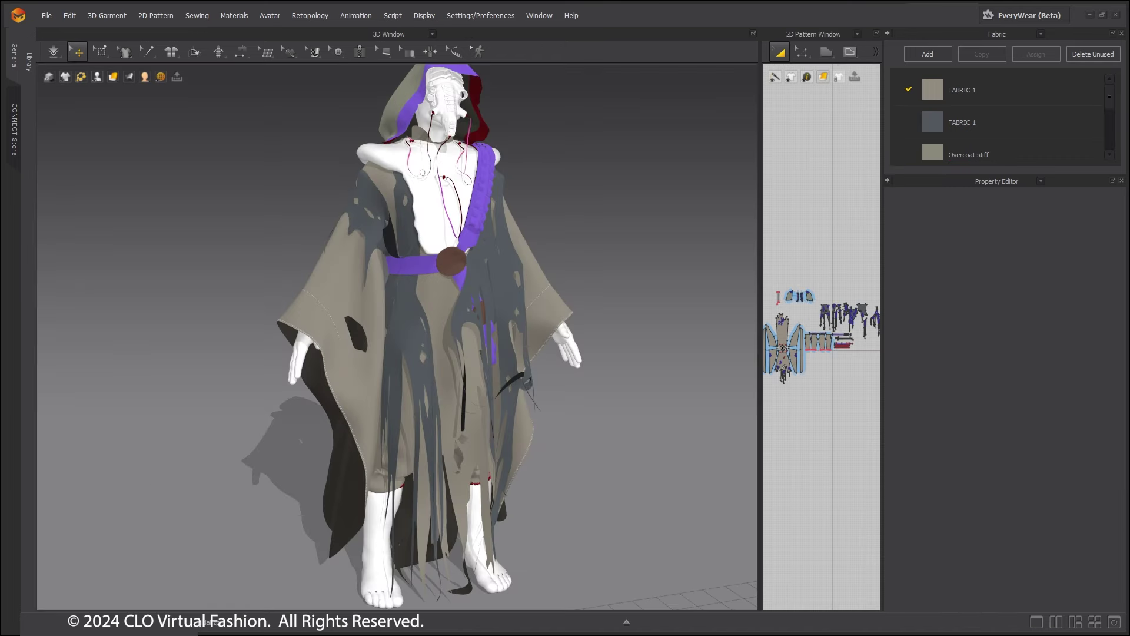
# Export the costume as an unwelded, thin Point Cache 2 file at cm (DAZ Studio) scale for the play region only.
pyautogui.click(50, 15)
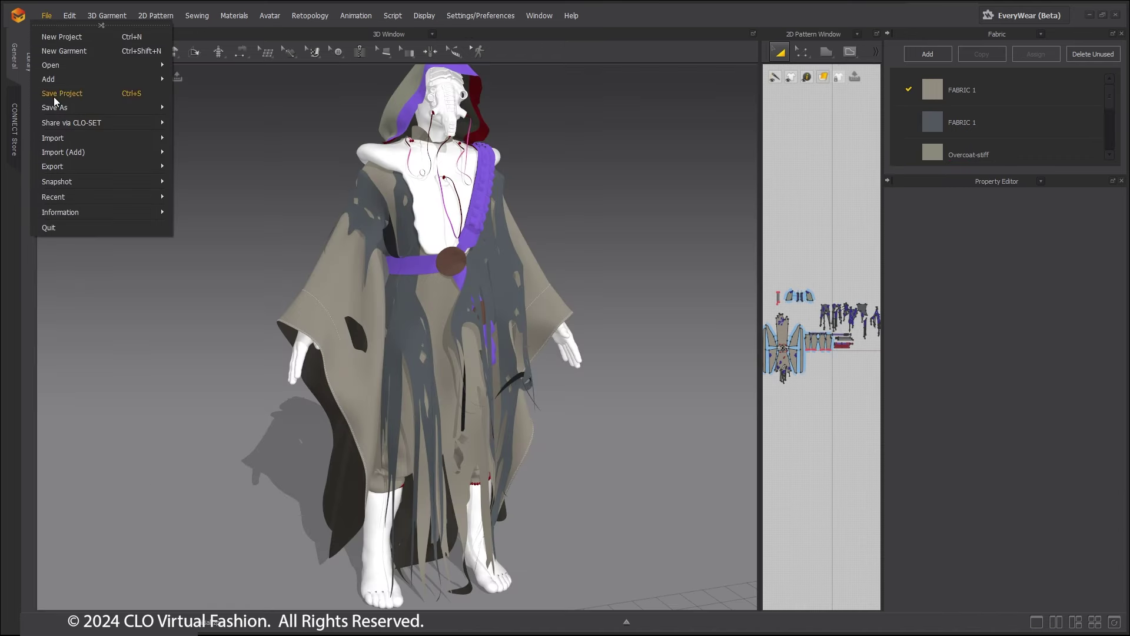
pyautogui.moveTo(61, 169)
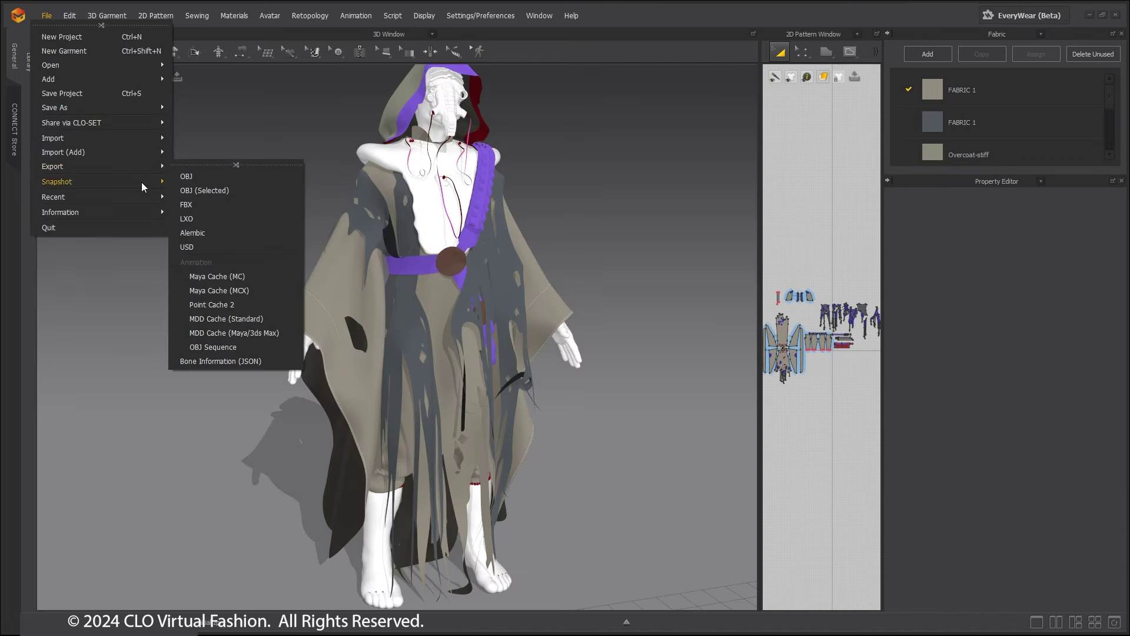
pyautogui.click(226, 305)
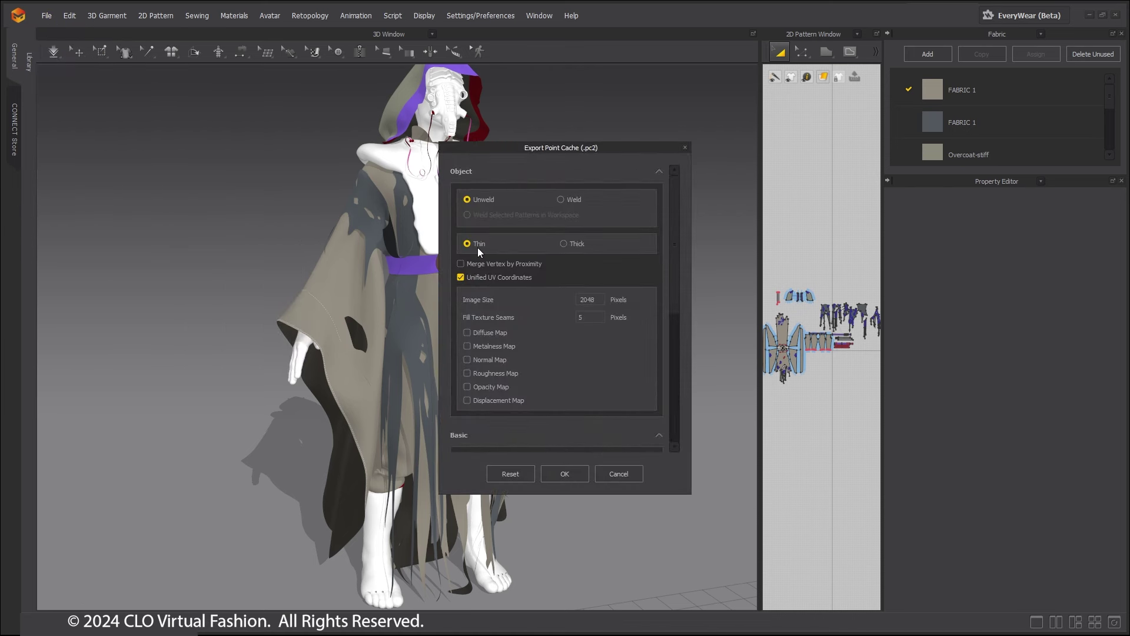
pyautogui.moveTo(677, 288); pyautogui.dragTo(668, 432)
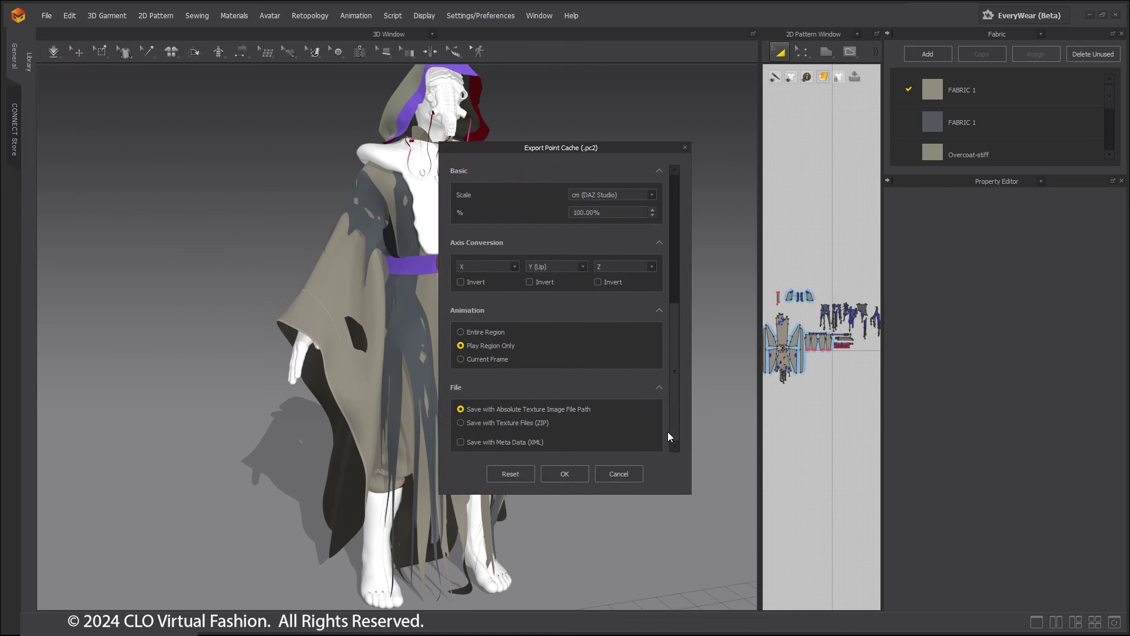
pyautogui.click(562, 474)
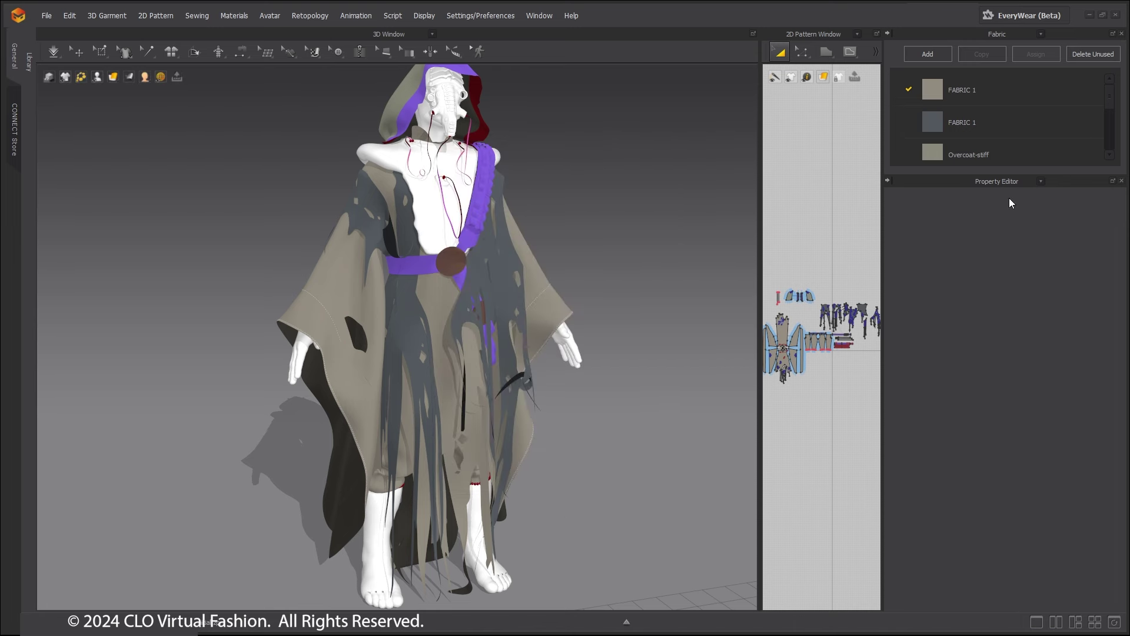
# Export the draped costume without avatars as a single-object, unwelded, thin OBJ with unified UV coordinates at cm (DAZ Studio) scale.
pyautogui.click(47, 16)
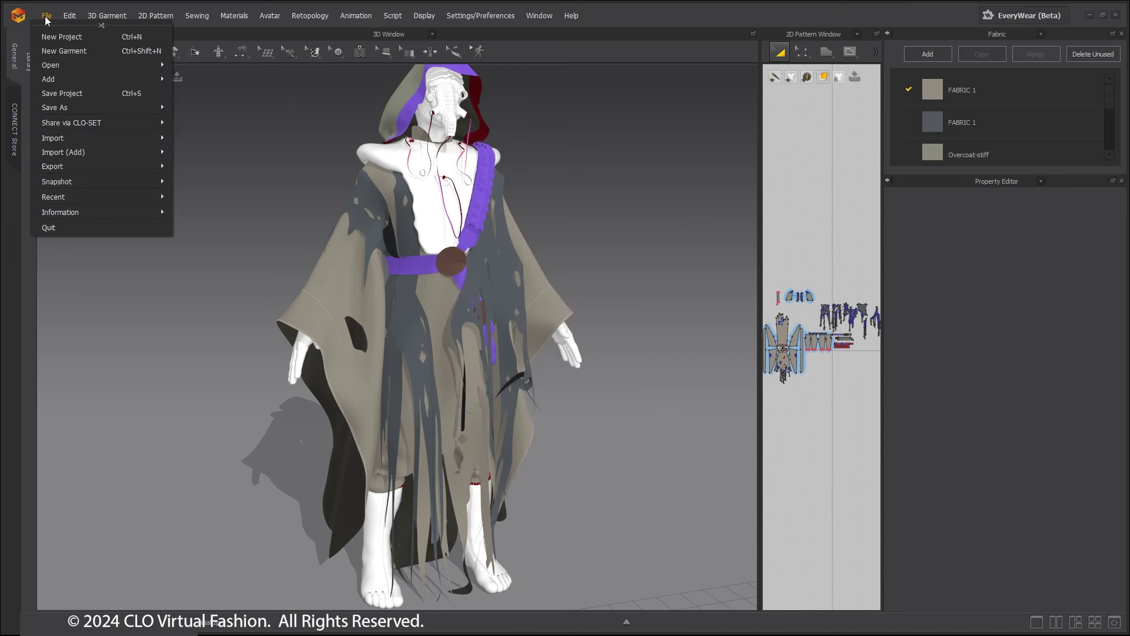
pyautogui.moveTo(49, 167)
pyautogui.click(206, 174)
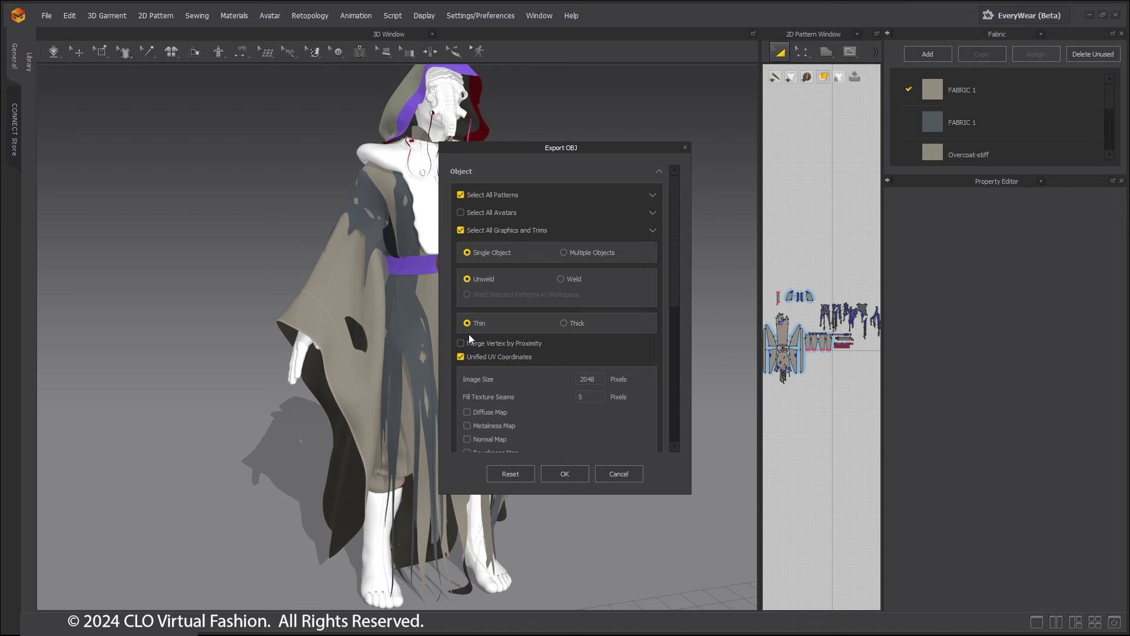
pyautogui.moveTo(674, 292); pyautogui.dragTo(674, 454)
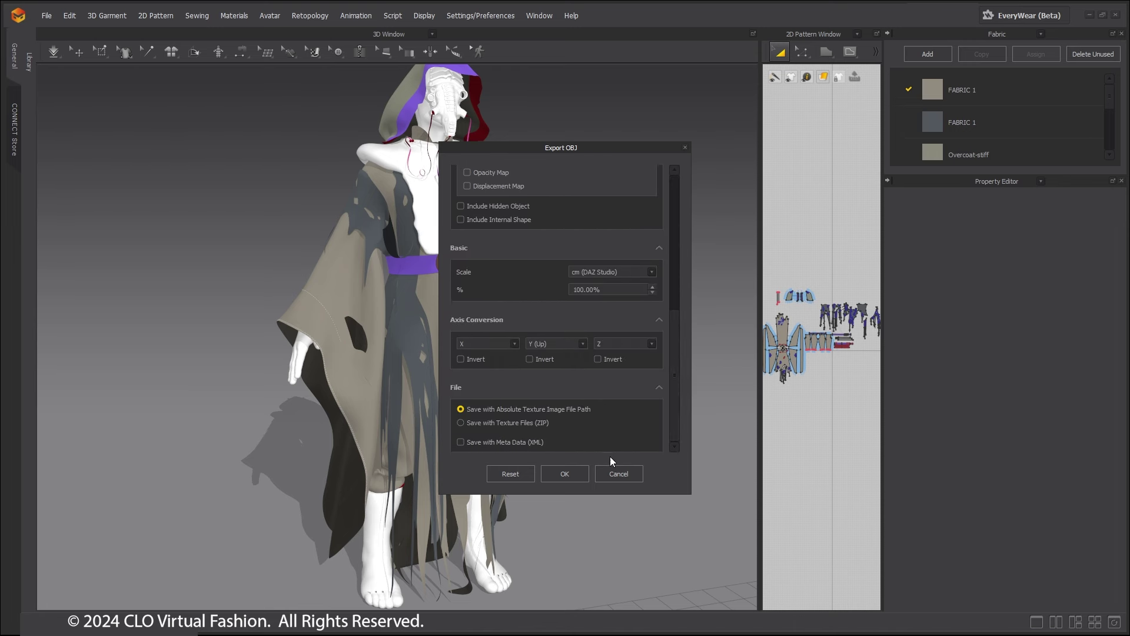
pyautogui.click(574, 474)
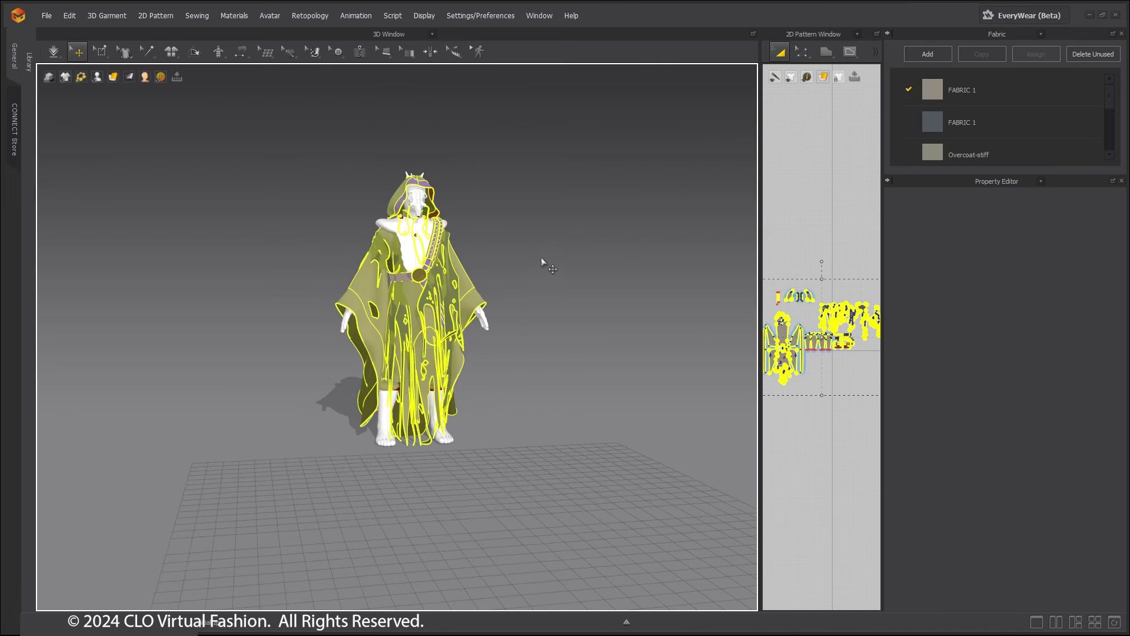
# Reset all selected garment patterns to their flat 2D arrangement.
pyautogui.rightClick(433, 298)
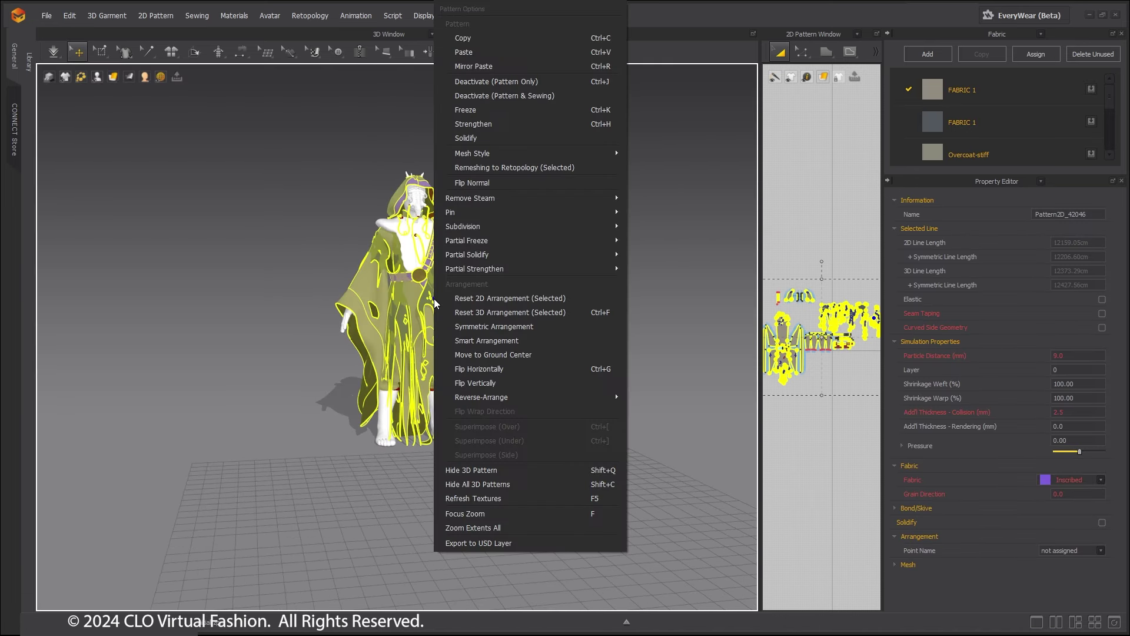
pyautogui.click(485, 298)
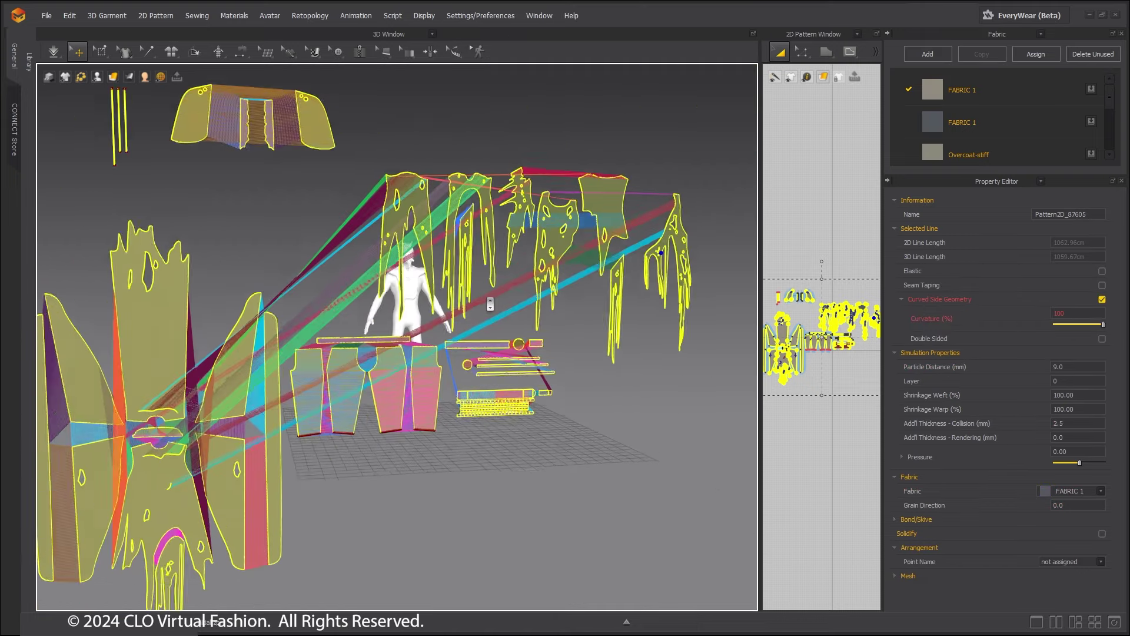
pyautogui.scroll(-2, 490, 304)
pyautogui.moveTo(479, 332); pyautogui.dragTo(547, 320, button='right')
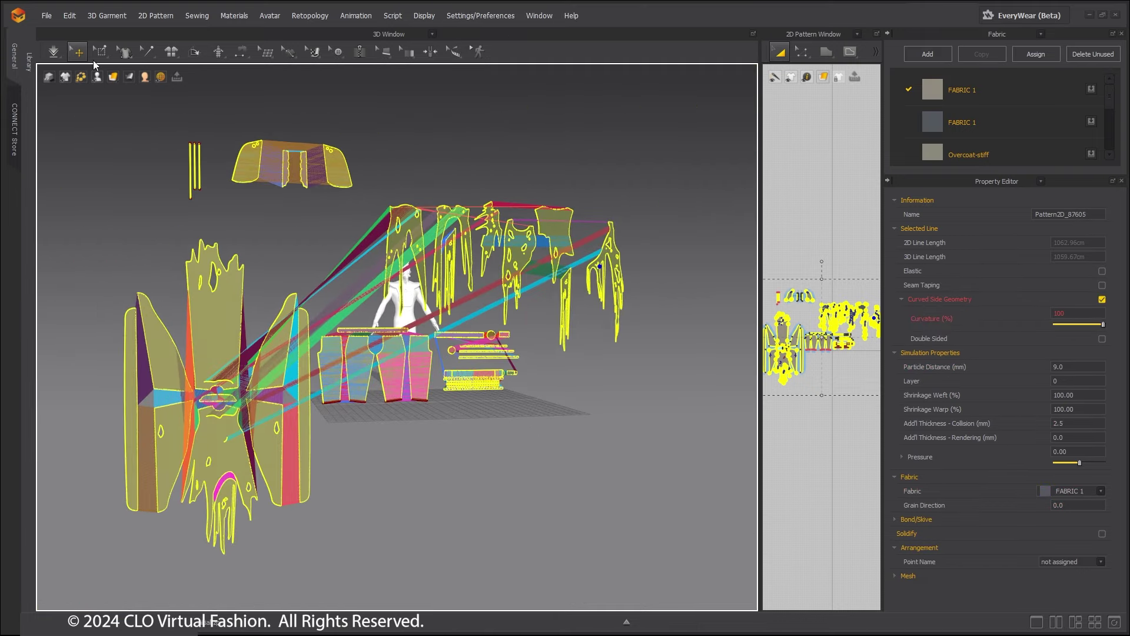
# Set up an OBJ export of the flat patterns as a single, unwelded, thin object with unified UV coordinates, excluding all avatars.
pyautogui.click(50, 16)
pyautogui.moveTo(51, 168)
pyautogui.click(188, 169)
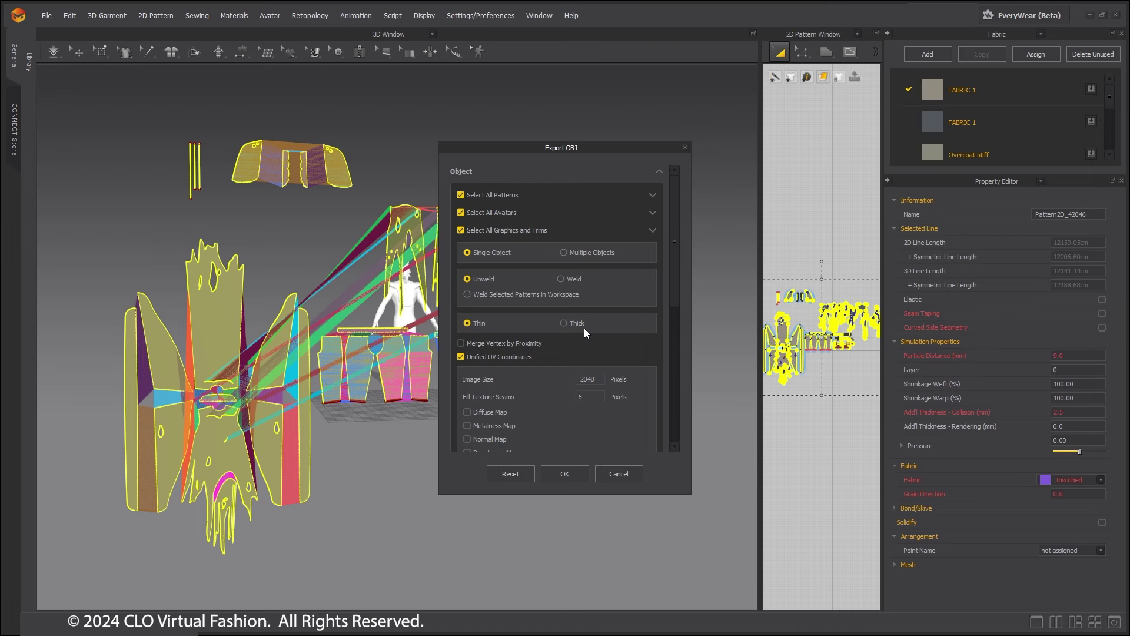
pyautogui.click(462, 213)
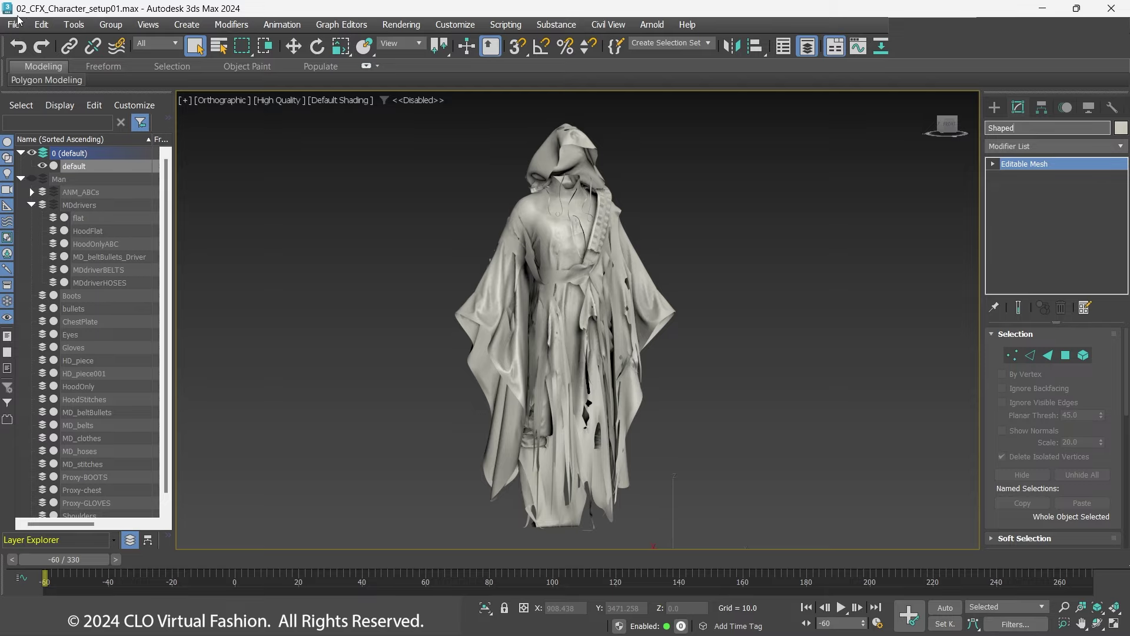
# Switch to 3ds Max, import the costume meshes, and assign the Flat mesh to the first Morpher channel of Shaped.
pyautogui.click(13, 24)
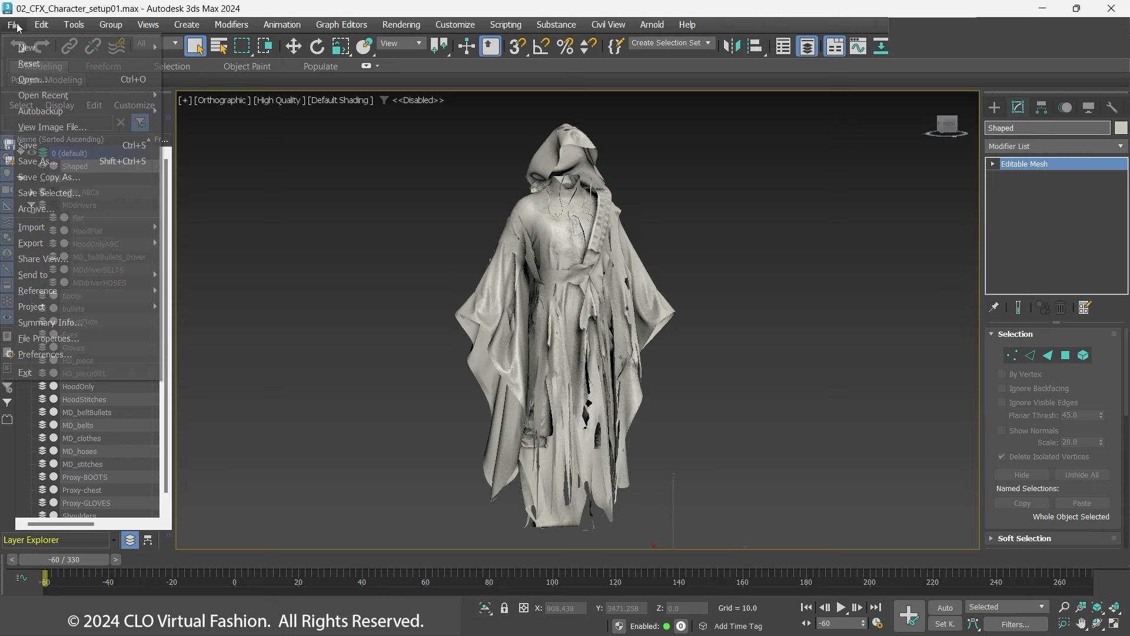
pyautogui.moveTo(39, 229)
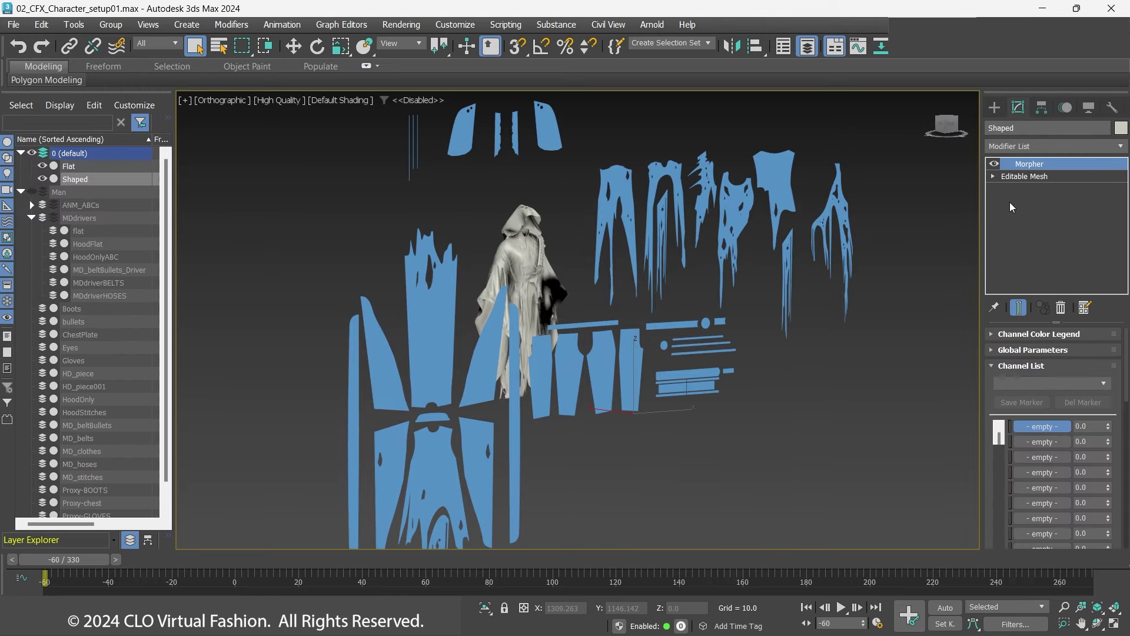
pyautogui.rightClick(1047, 426)
pyautogui.click(1045, 436)
pyautogui.click(620, 186)
# Add a Point Cache modifier above the Morpher on Shaped and load costumetest.pc2.
pyautogui.click(1119, 148)
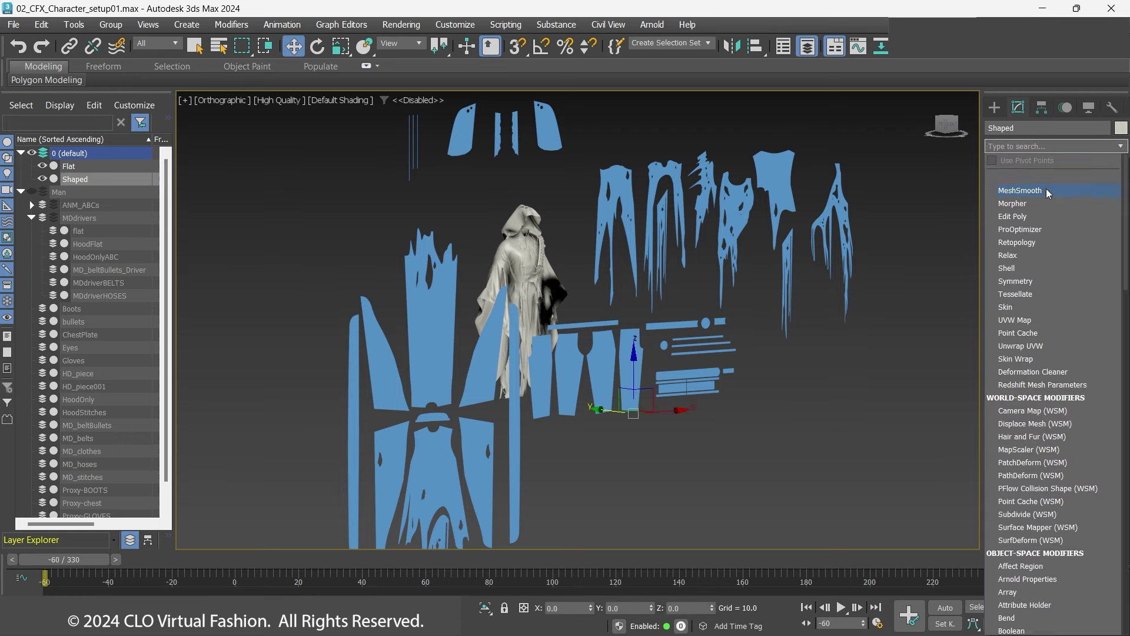
pyautogui.click(1018, 332)
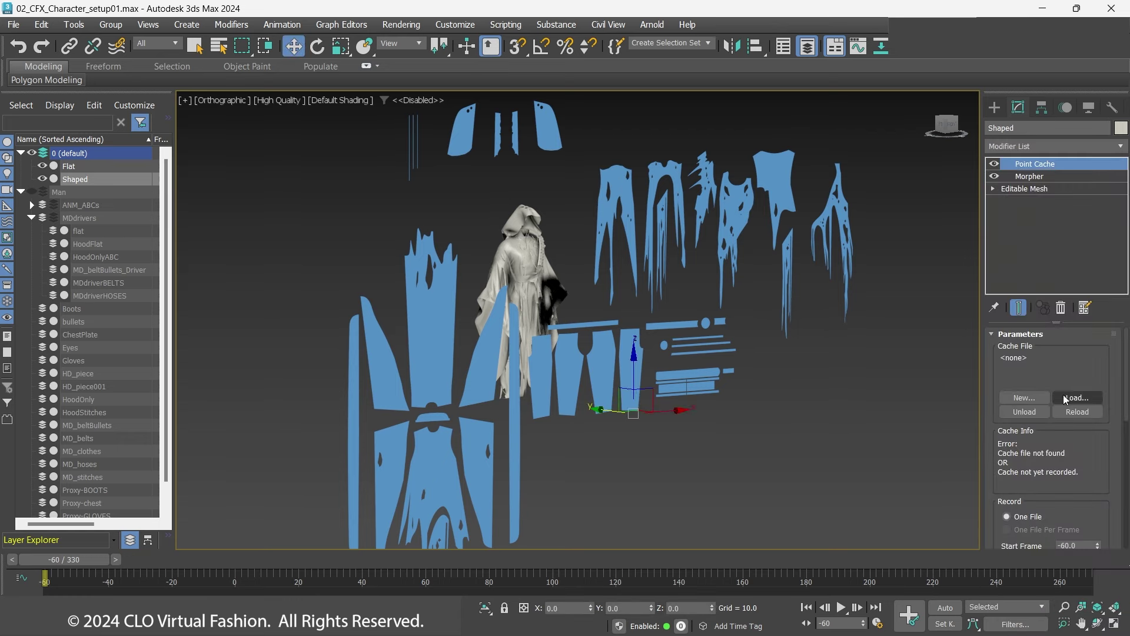
pyautogui.click(1068, 395)
pyautogui.click(512, 216)
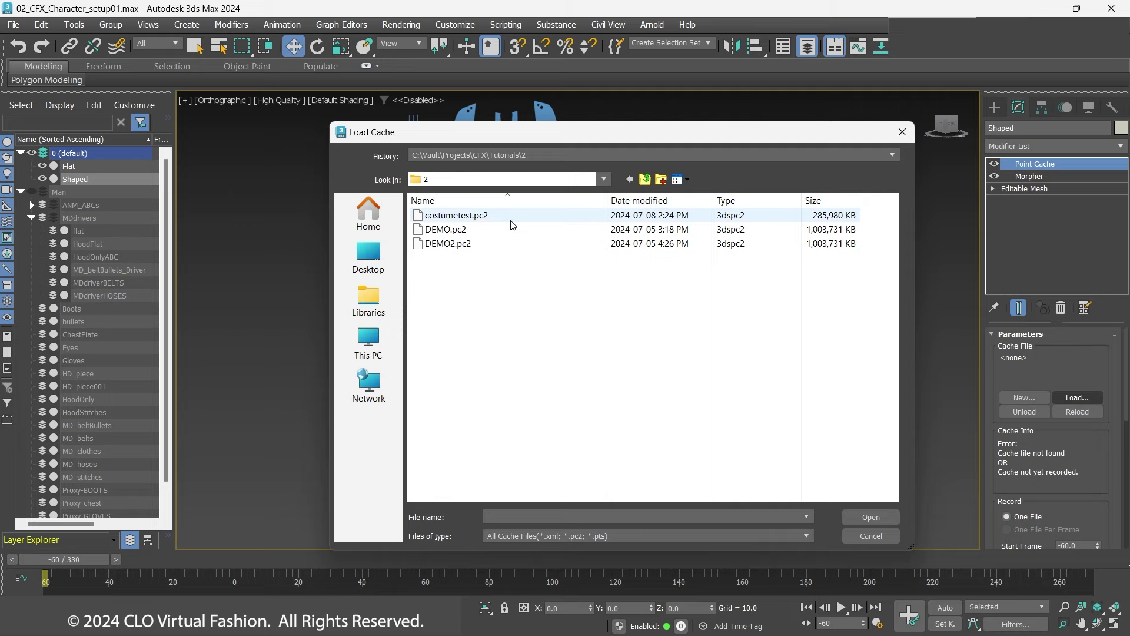
pyautogui.click(872, 517)
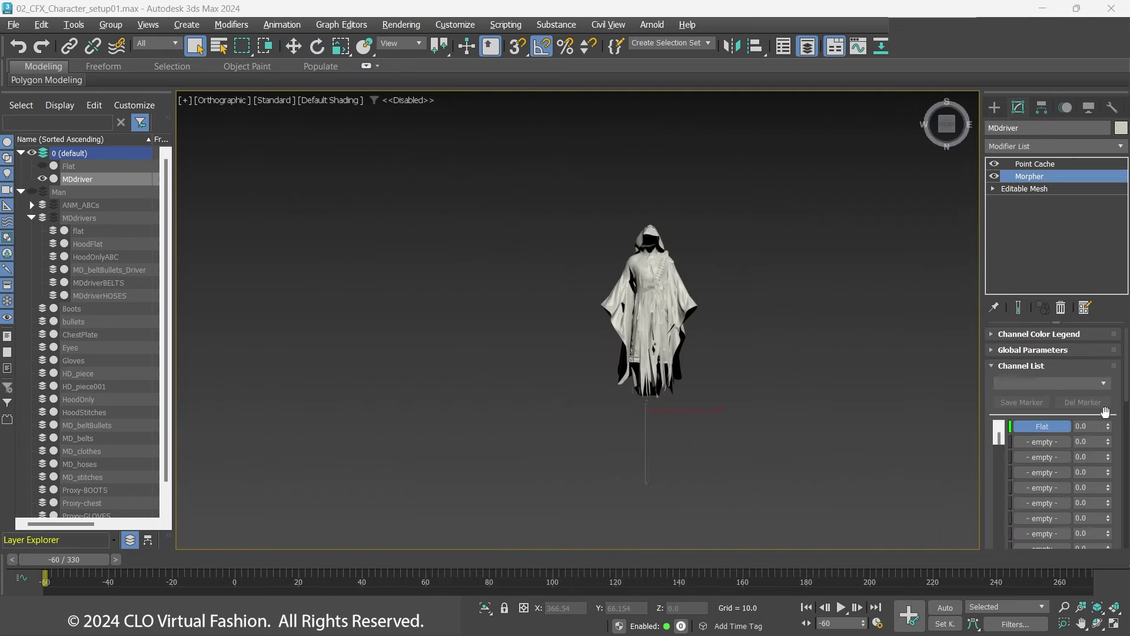
# Test the Flat morph channel, scrub the cached animation, and clone MDdriver as a copy.
pyautogui.moveTo(1110, 407); pyautogui.dragTo(1112, 434)
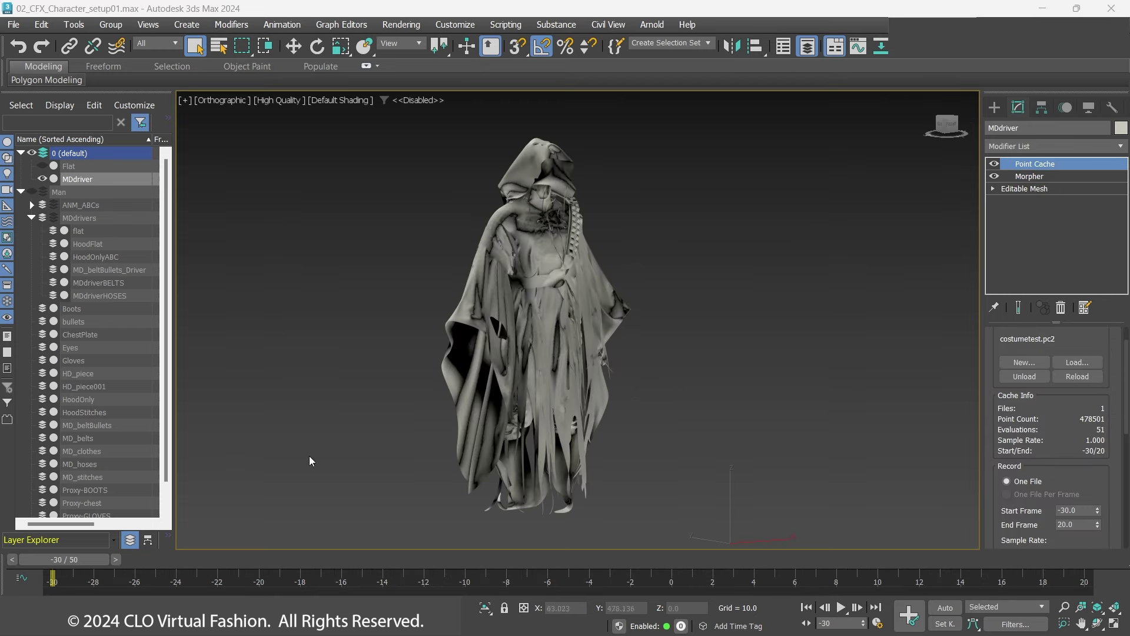
pyautogui.moveTo(86, 559); pyautogui.dragTo(76, 507)
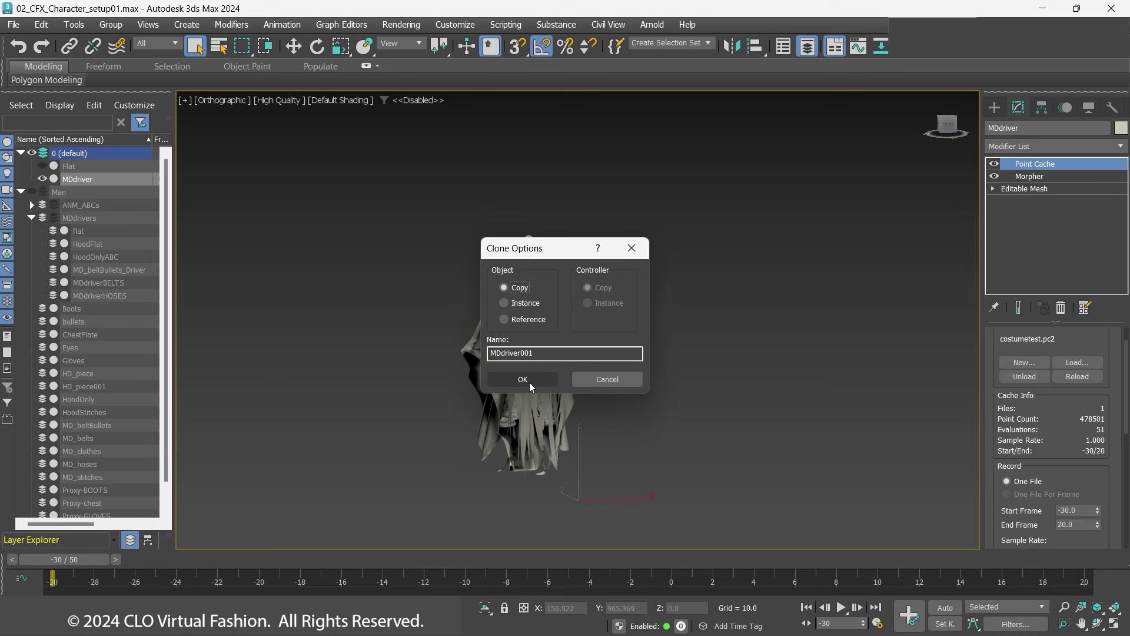
pyautogui.click(528, 382)
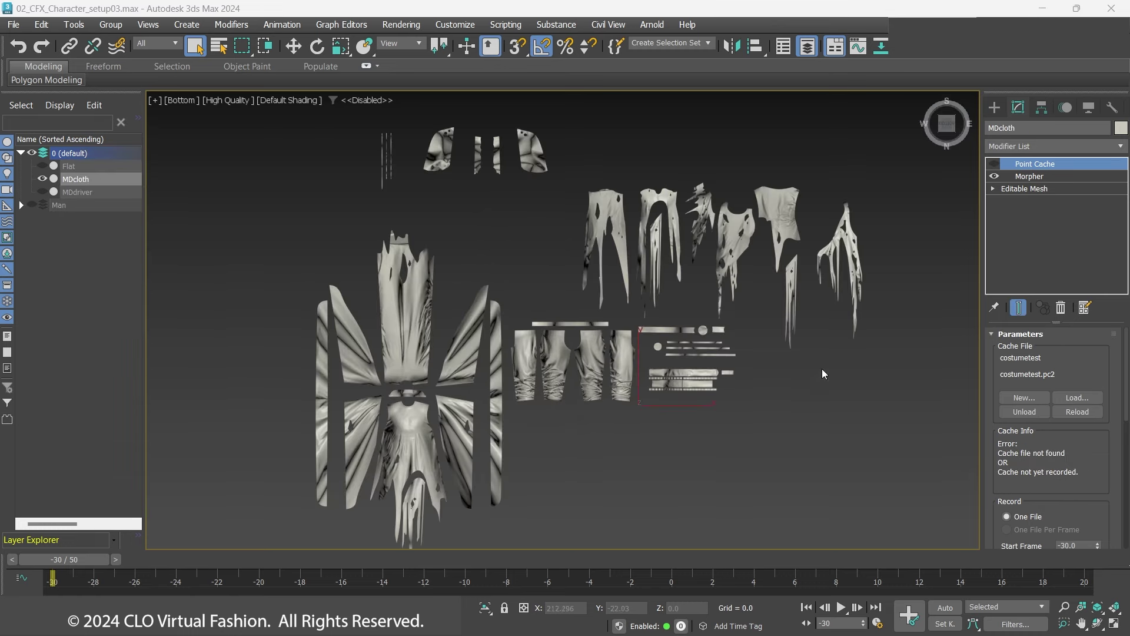
# Add an Edit Poly modifier to MDcloth and delete the belt, strap, hose and hood elements.
pyautogui.click(1075, 149)
pyautogui.click(1020, 314)
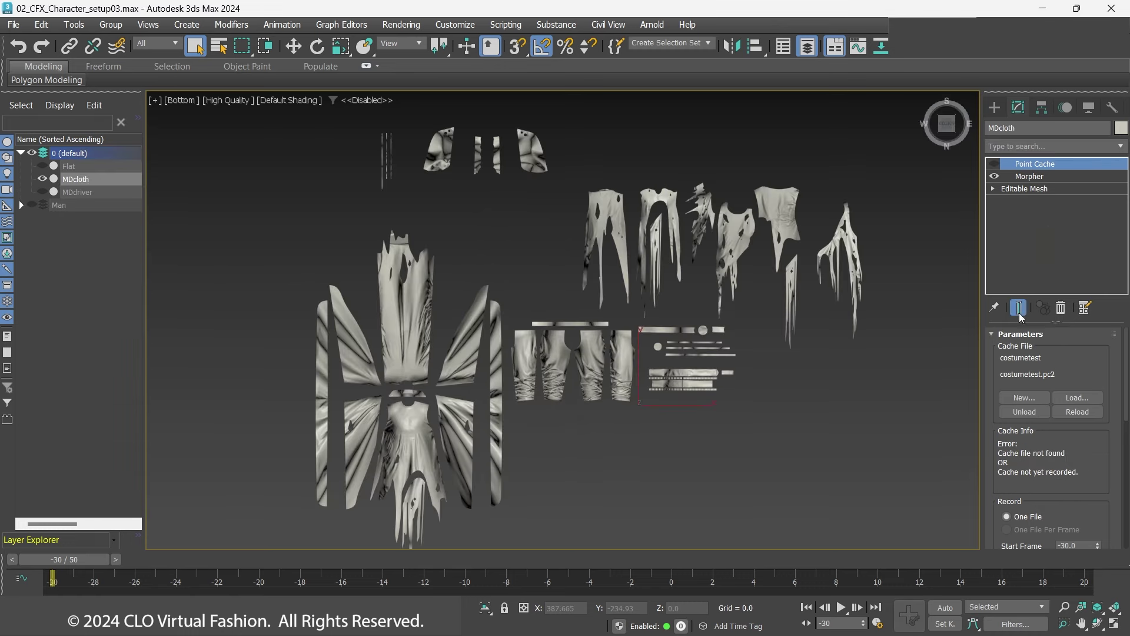
pyautogui.click(1084, 450)
pyautogui.moveTo(750, 429); pyautogui.dragTo(651, 328)
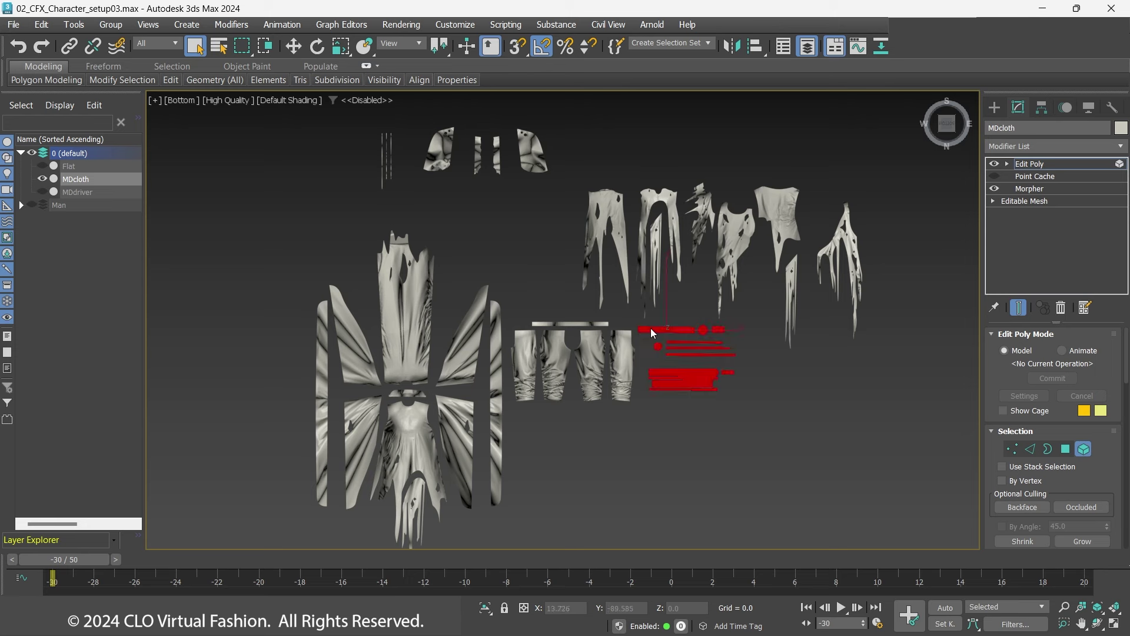
pyautogui.moveTo(348, 179); pyautogui.dragTo(553, 136)
pyautogui.press('Delete')
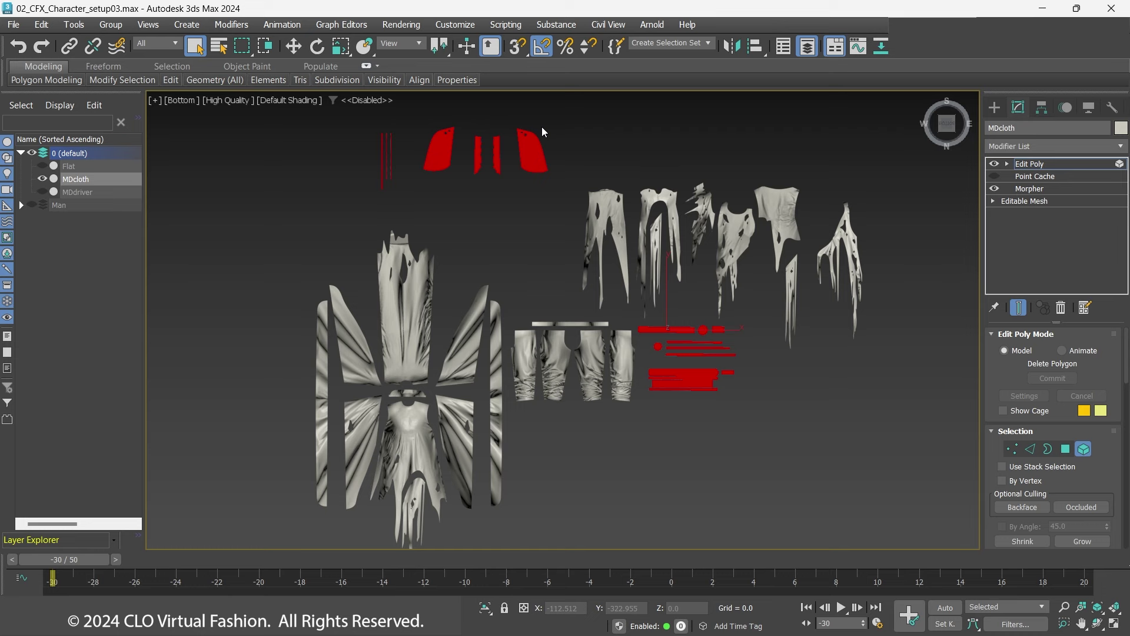
# Isolate MDdriver and use Edit Poly to strip it down to the belt, strap, hose and hood elements.
pyautogui.click(42, 191)
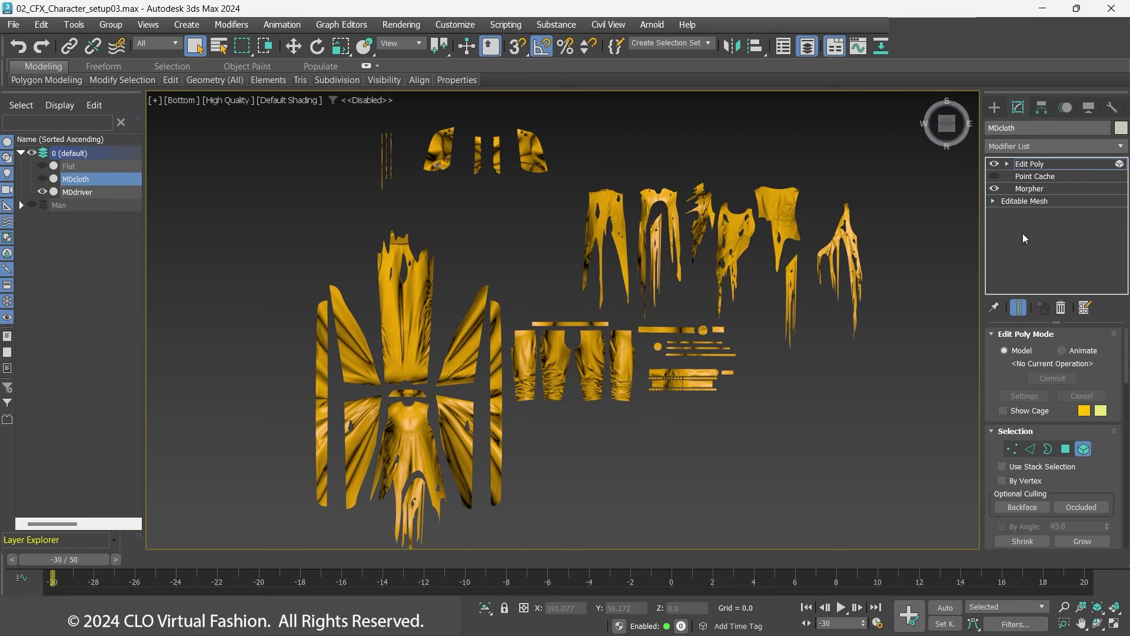
pyautogui.click(1083, 446)
pyautogui.click(81, 192)
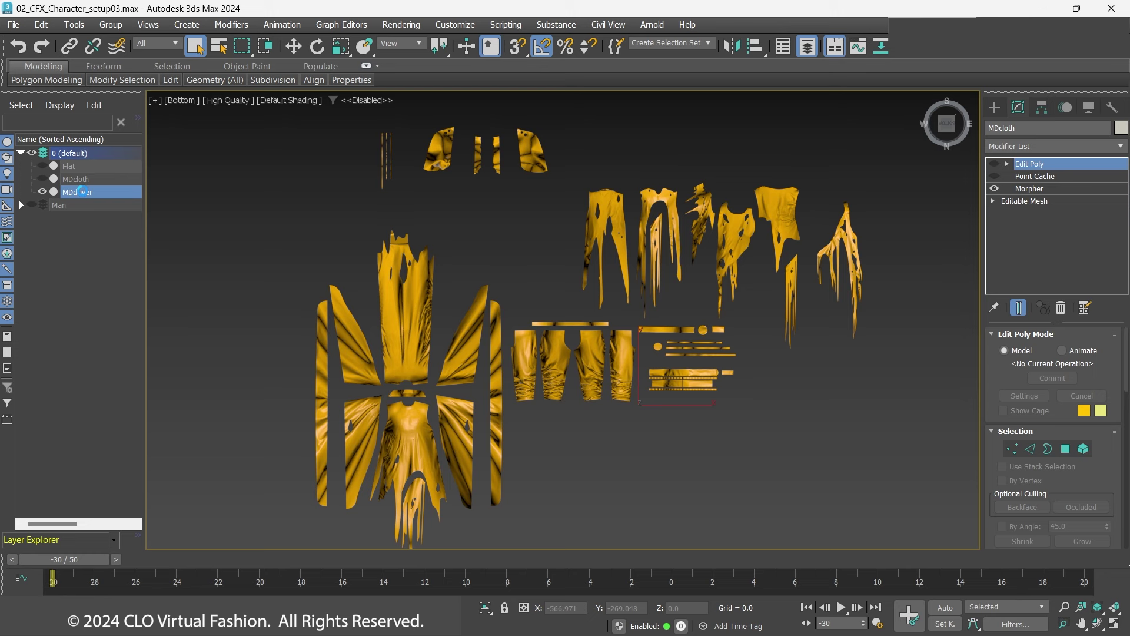
pyautogui.click(995, 164)
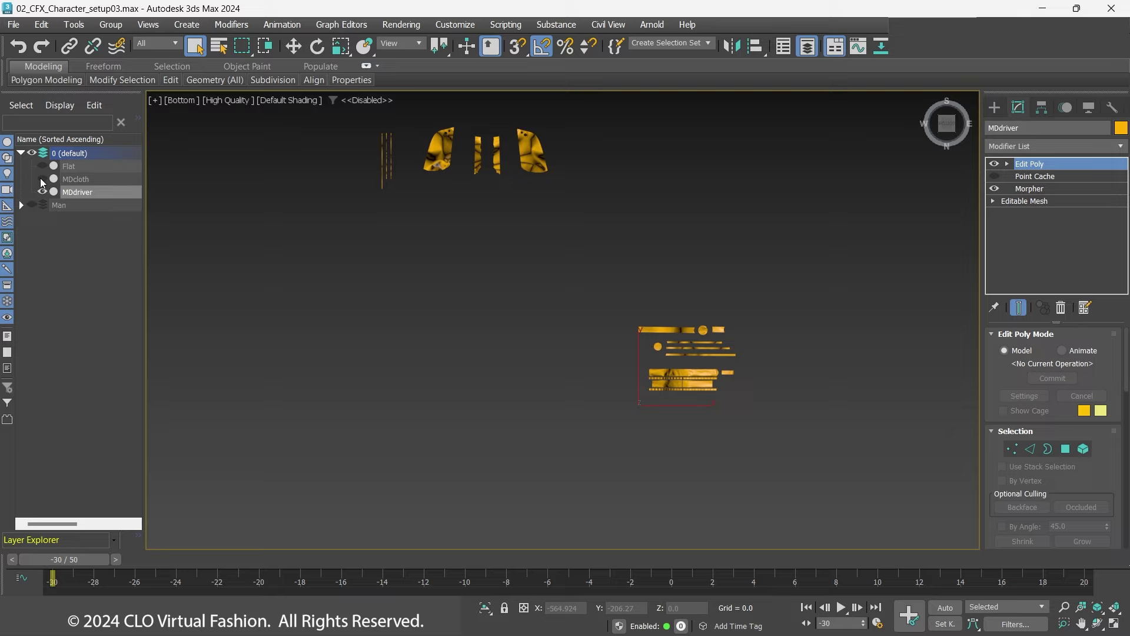
# Show MDcloth together with MDdriver and inspect how the two meshes fit in the shaped pose.
pyautogui.click(42, 179)
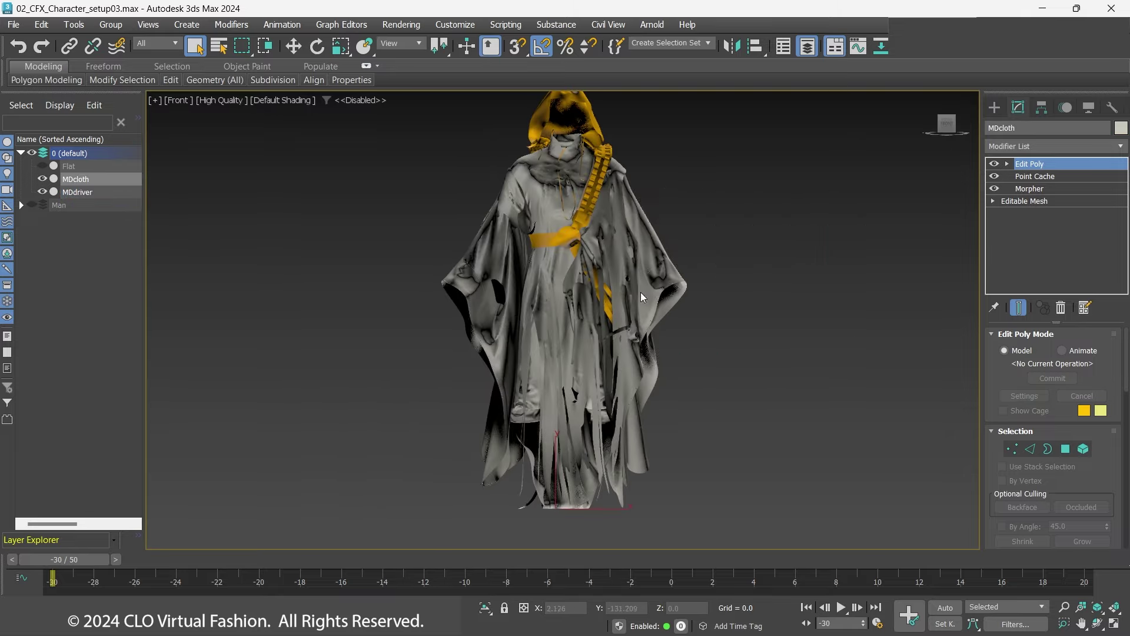
pyautogui.keyDown('alt'); pyautogui.moveTo(641, 292); pyautogui.dragTo(560, 387, button='middle'); pyautogui.keyUp('alt')
pyautogui.scroll(2, 560, 337)
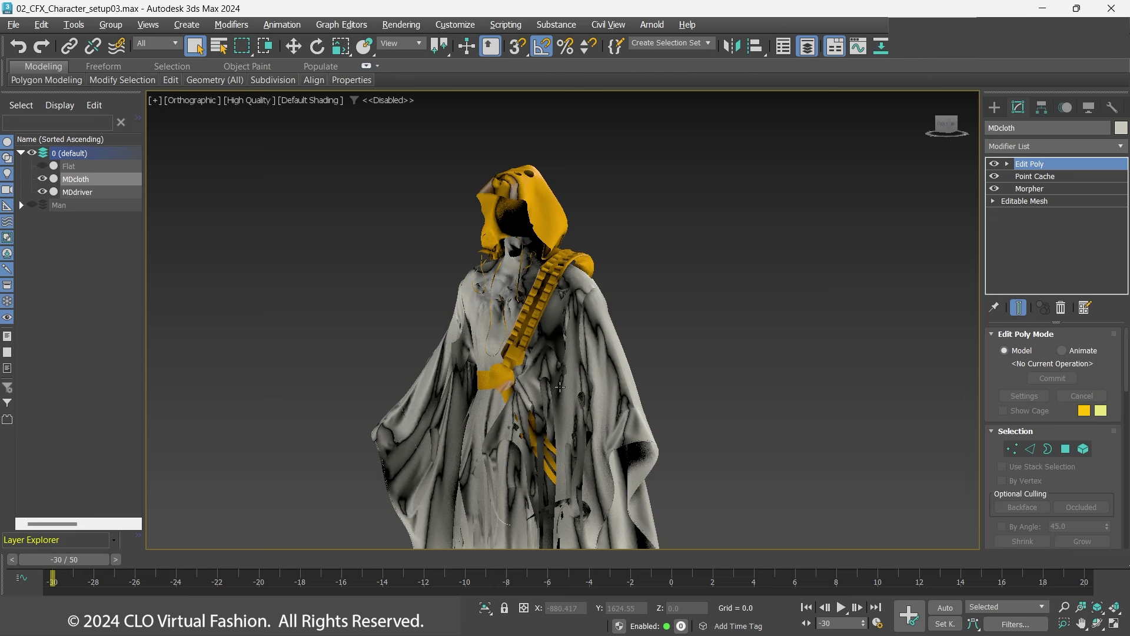
pyautogui.keyDown('alt'); pyautogui.moveTo(684, 386); pyautogui.dragTo(711, 359, button='middle'); pyautogui.keyUp('alt')
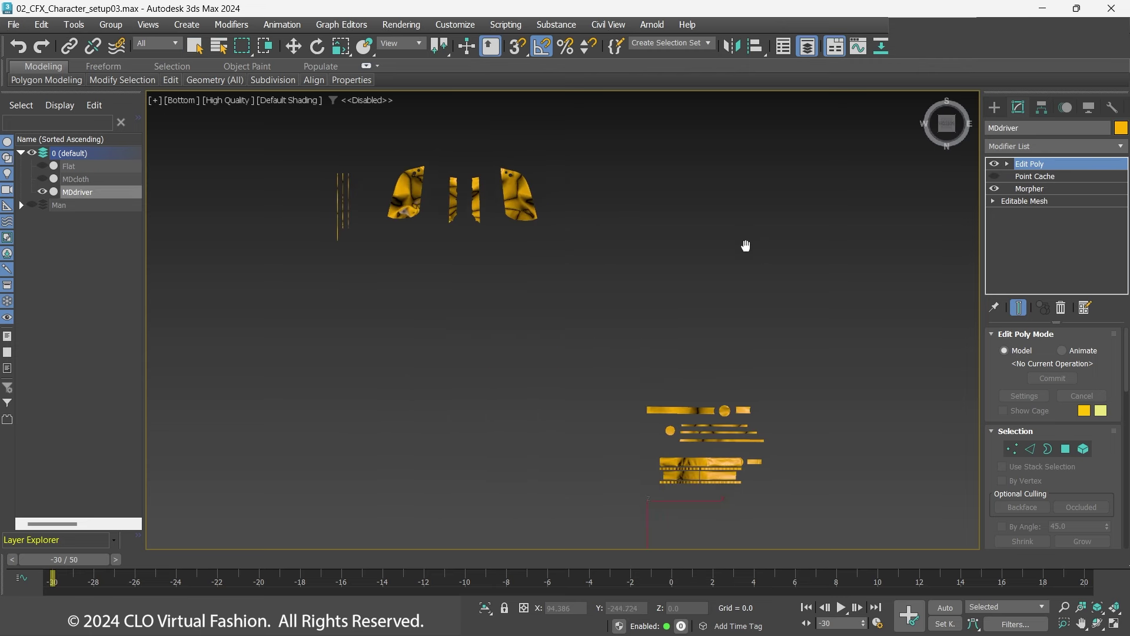
# Hide MDdriver and show the Man layer with the detailed flat accessory meshes.
pyautogui.keyDown('alt'); pyautogui.moveTo(745, 247); pyautogui.dragTo(802, 243, button='middle'); pyautogui.keyUp('alt')
pyautogui.click(42, 192)
pyautogui.click(33, 205)
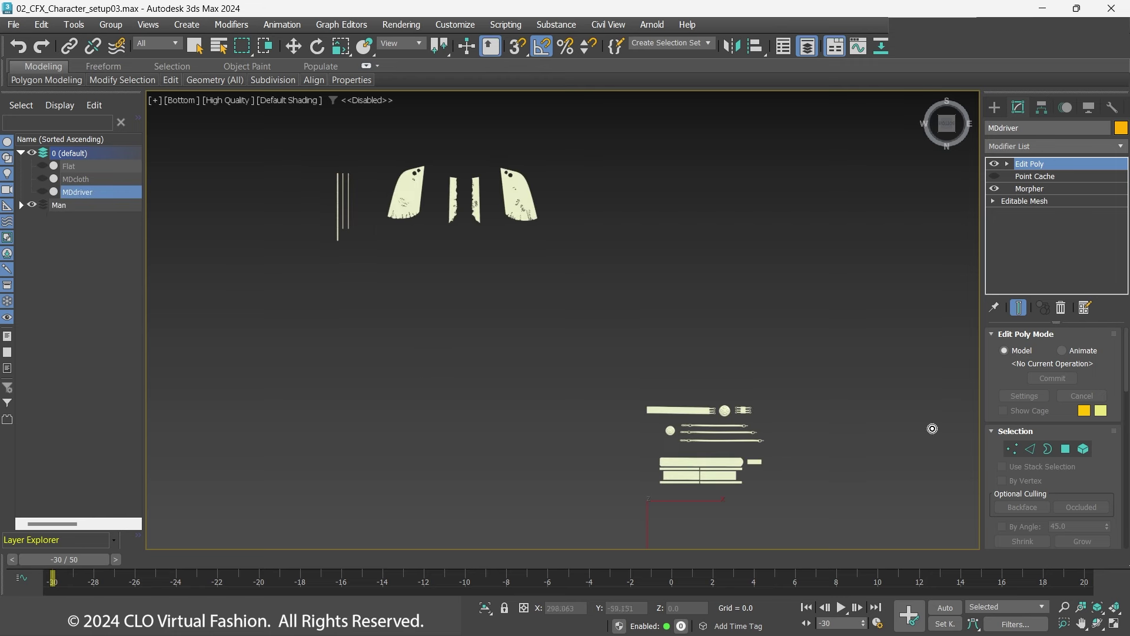
pyautogui.rightClick(661, 345)
# Examine the detailed hoses, hood panels with stitching, belts, buckles and straps modelled over the flat pattern layout.
pyautogui.scroll(10, 334, 192)
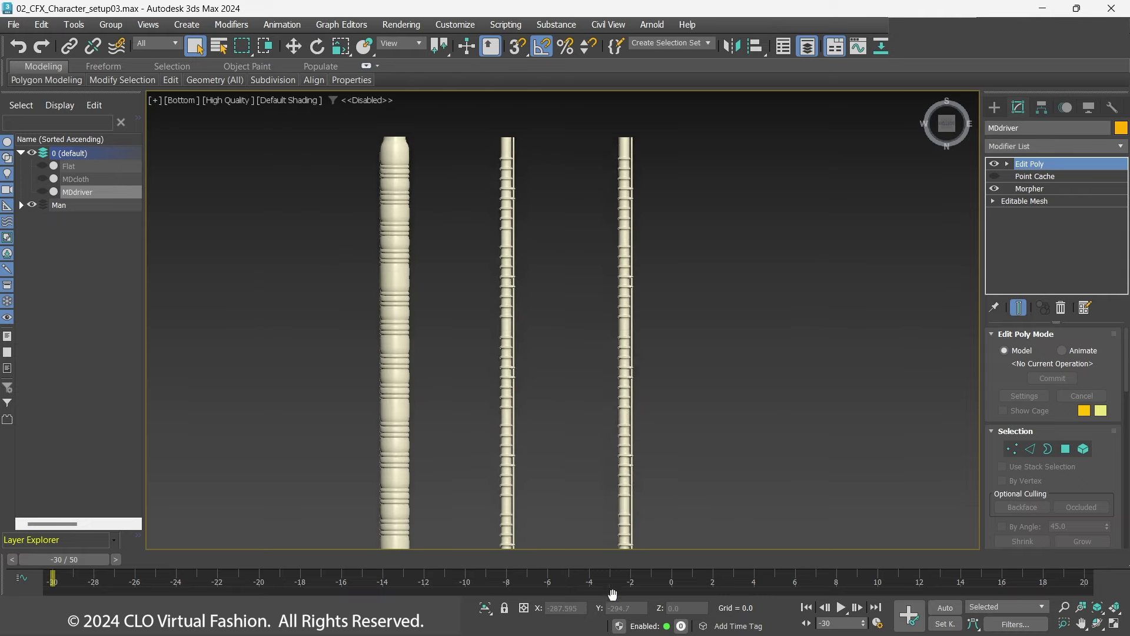
pyautogui.moveTo(613, 595); pyautogui.dragTo(608, 602, button='middle')
pyautogui.moveTo(719, 386); pyautogui.dragTo(256, 359, button='middle')
pyautogui.scroll(-2, 740, 409)
pyautogui.moveTo(671, 389); pyautogui.dragTo(584, 471, button='middle')
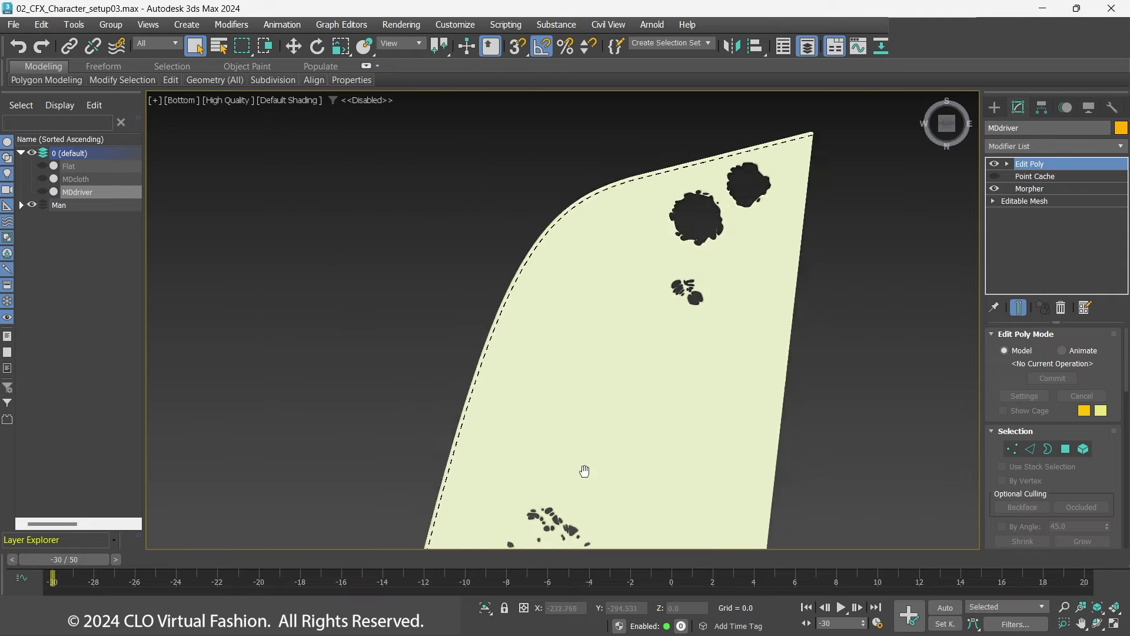
pyautogui.scroll(5, 741, 252)
pyautogui.moveTo(704, 331); pyautogui.dragTo(644, 285, button='middle')
pyautogui.scroll(-5, 678, 394)
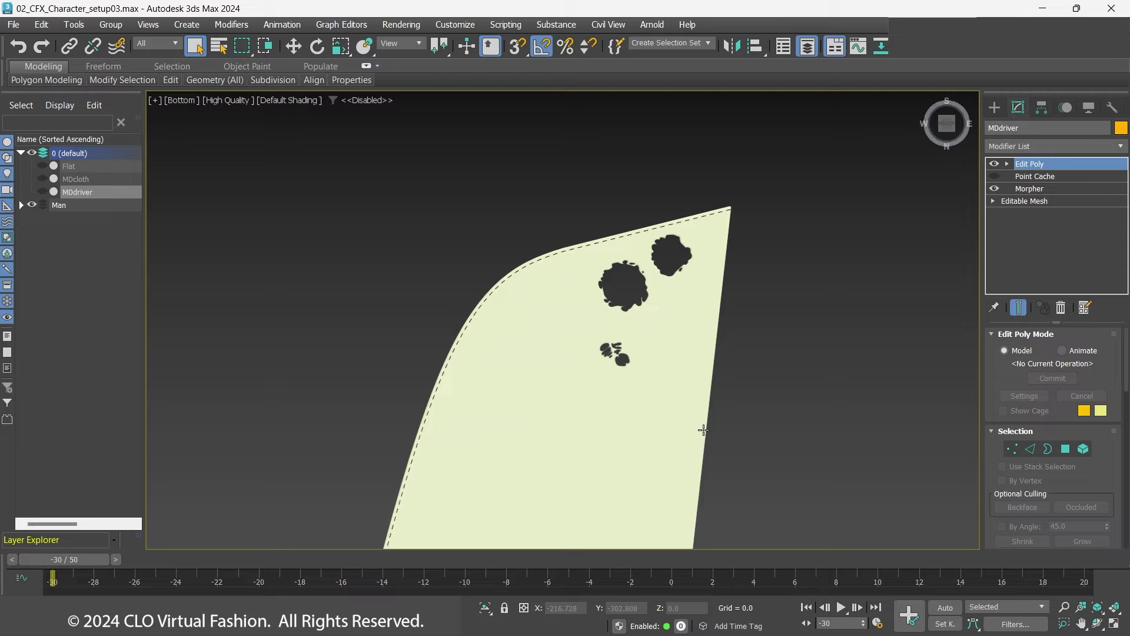
pyautogui.moveTo(703, 430); pyautogui.dragTo(477, 254, button='middle')
pyautogui.moveTo(683, 475); pyautogui.dragTo(407, 302, button='middle')
pyautogui.scroll(5, 758, 293)
pyautogui.scroll(-10, 758, 293)
pyautogui.moveTo(815, 320); pyautogui.dragTo(549, 313, button='middle')
pyautogui.moveTo(781, 491); pyautogui.dragTo(701, 194, button='middle')
pyautogui.scroll(-7, 711, 363)
pyautogui.moveTo(800, 382); pyautogui.dragTo(683, 259, button='middle')
pyautogui.scroll(9, 793, 321)
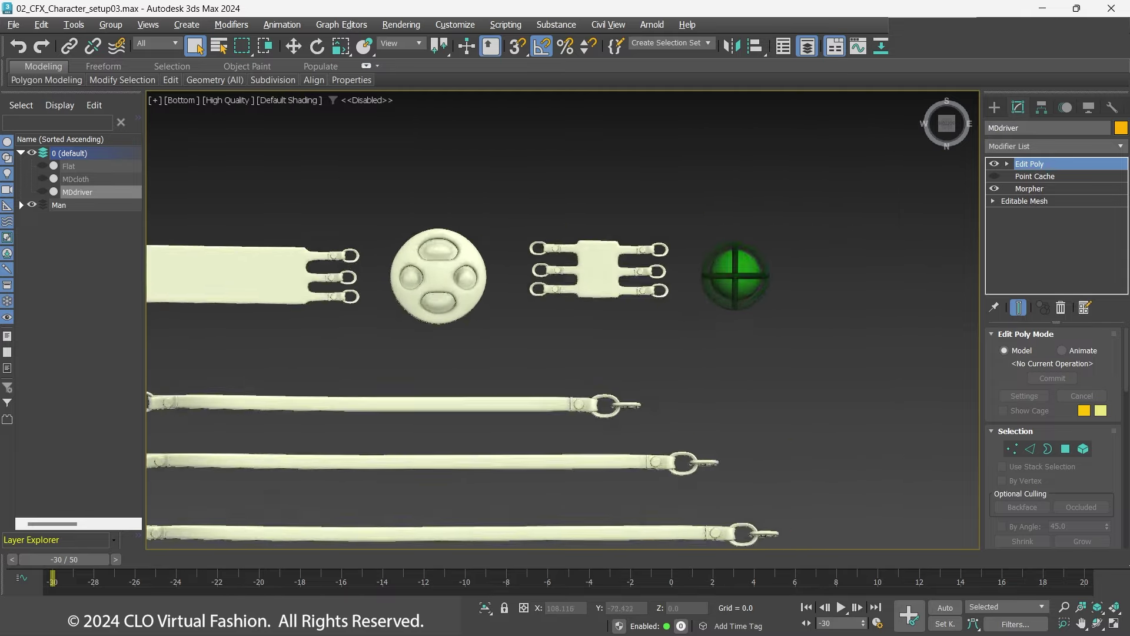
pyautogui.scroll(6, 734, 276)
pyautogui.moveTo(353, 419); pyautogui.dragTo(757, 413, button='middle')
pyautogui.scroll(-3, 757, 413)
pyautogui.moveTo(659, 546); pyautogui.dragTo(677, 219, button='middle')
pyautogui.scroll(-4, 821, 413)
pyautogui.moveTo(703, 447); pyautogui.dragTo(693, 561, button='middle')
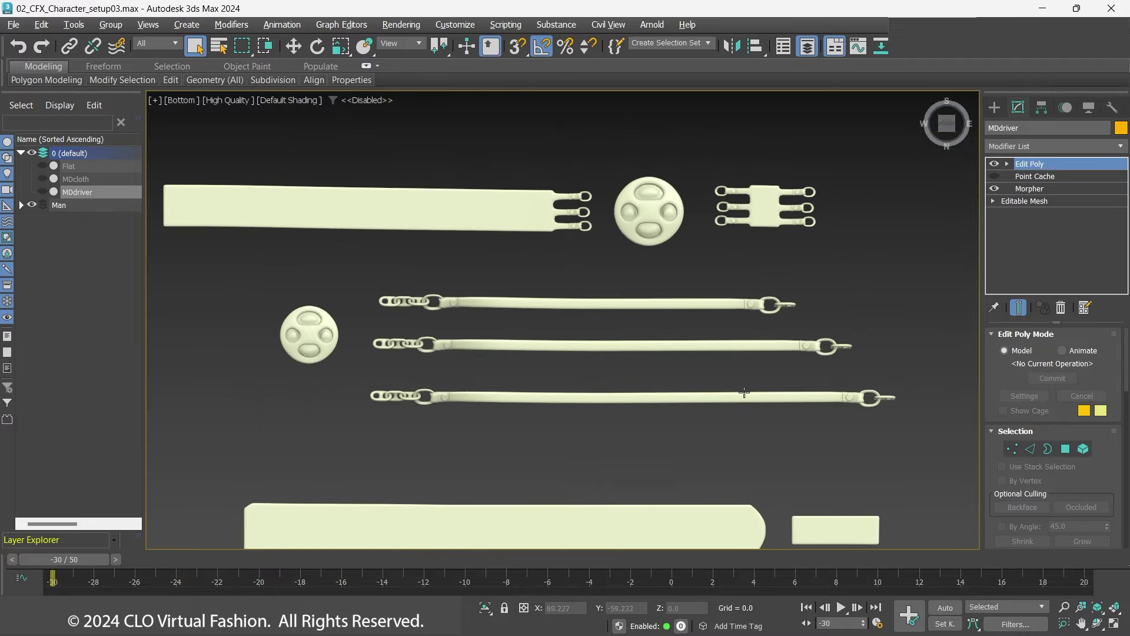
pyautogui.scroll(-2, 744, 392)
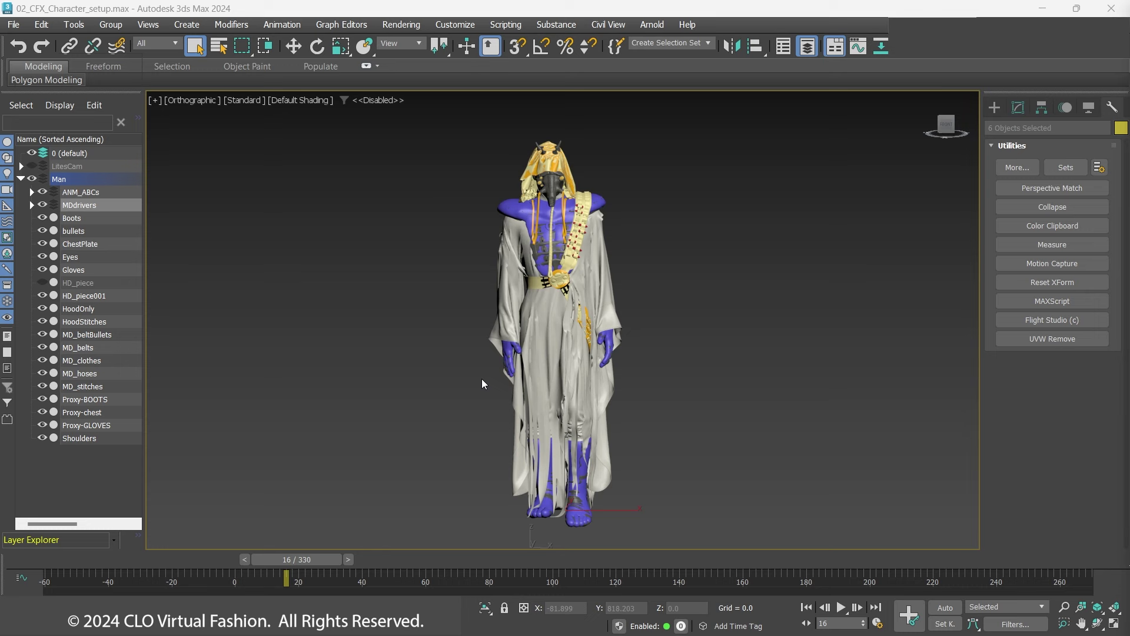
pyautogui.moveTo(478, 379); pyautogui.dragTo(473, 380, button='middle')
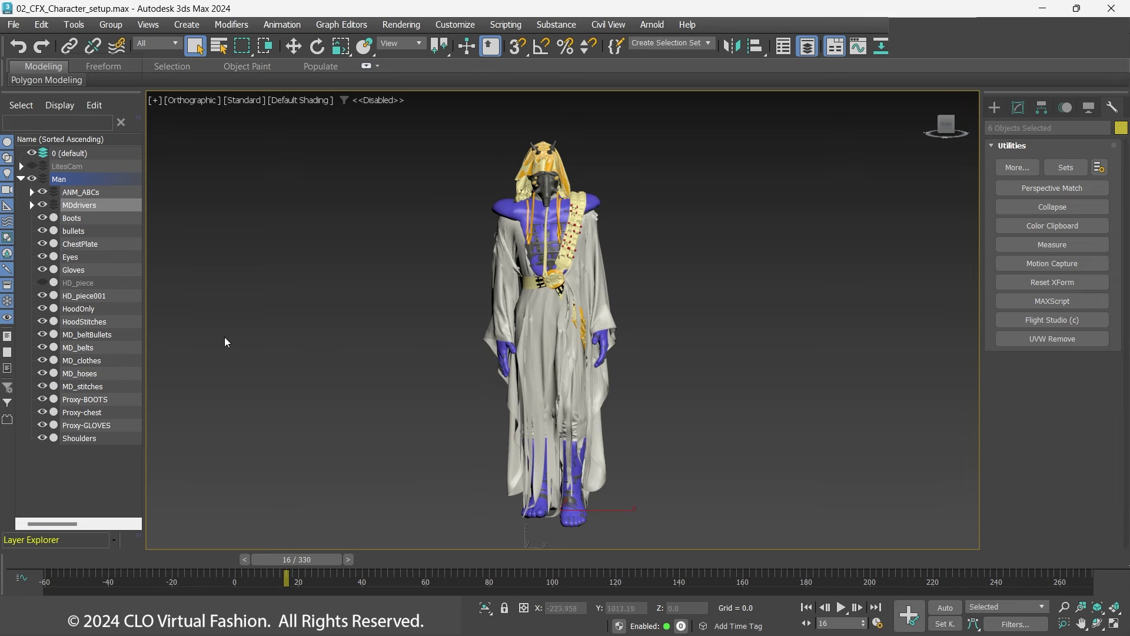
# Hide the Proxy-BOOTS, Proxy-chest and Proxy-GLOVES objects and the MDdrivers layer in the Man layer.
pyautogui.click(41, 398)
pyautogui.click(41, 412)
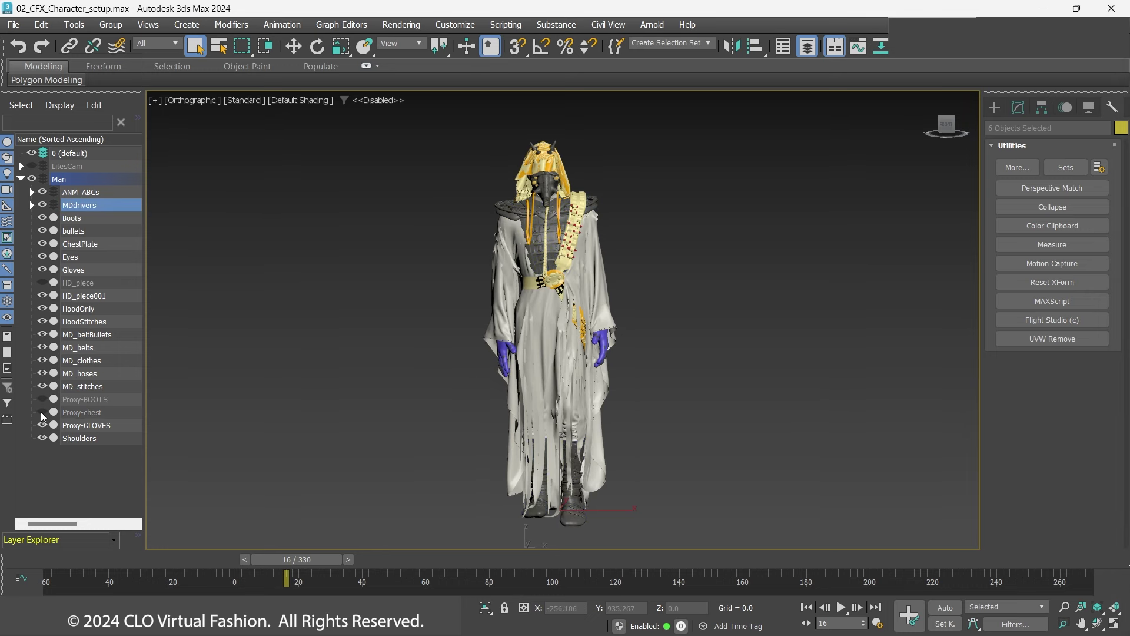
pyautogui.click(43, 424)
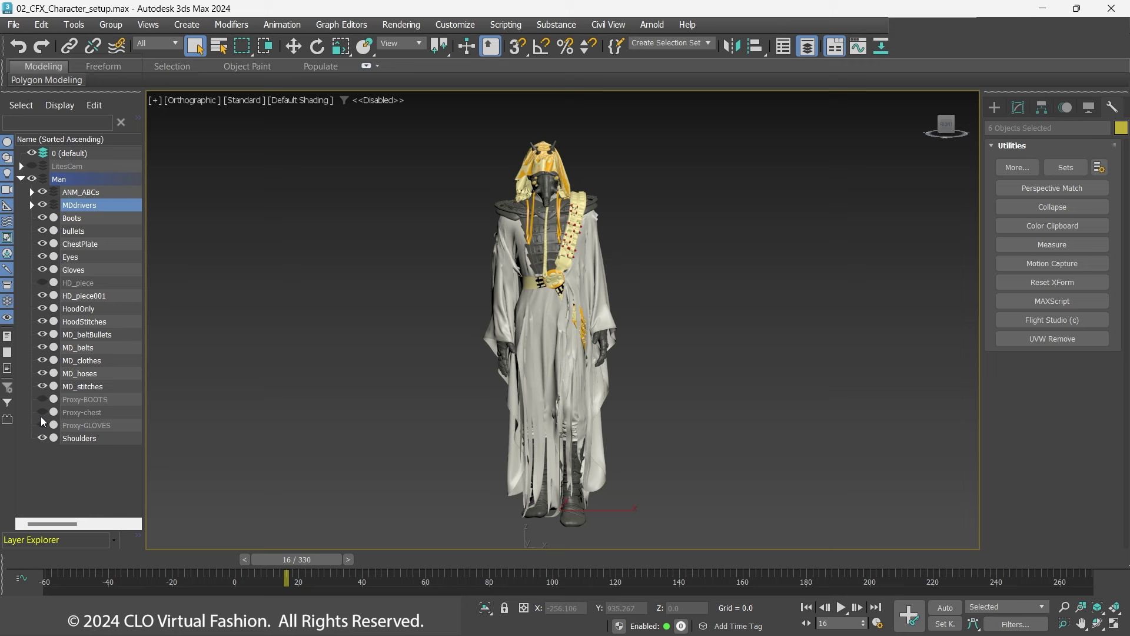
pyautogui.click(43, 204)
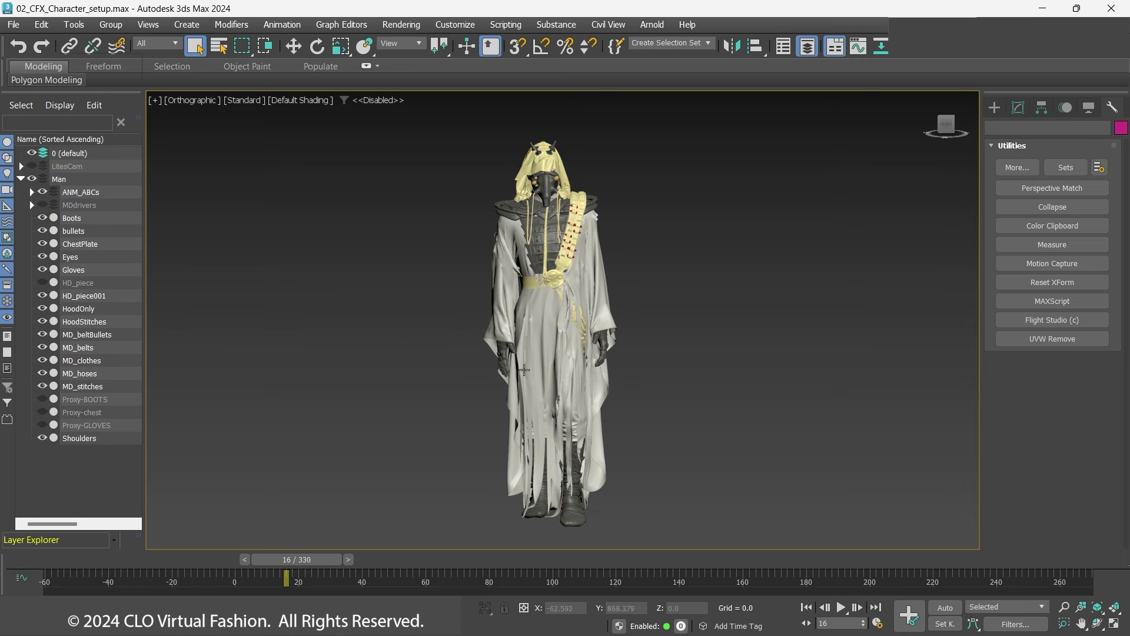
# Select MD_clothes and inspect the finished costume up close, from the sleeve stitching and belt accessories to the bullet strap, hoses and hood.
pyautogui.click(552, 433)
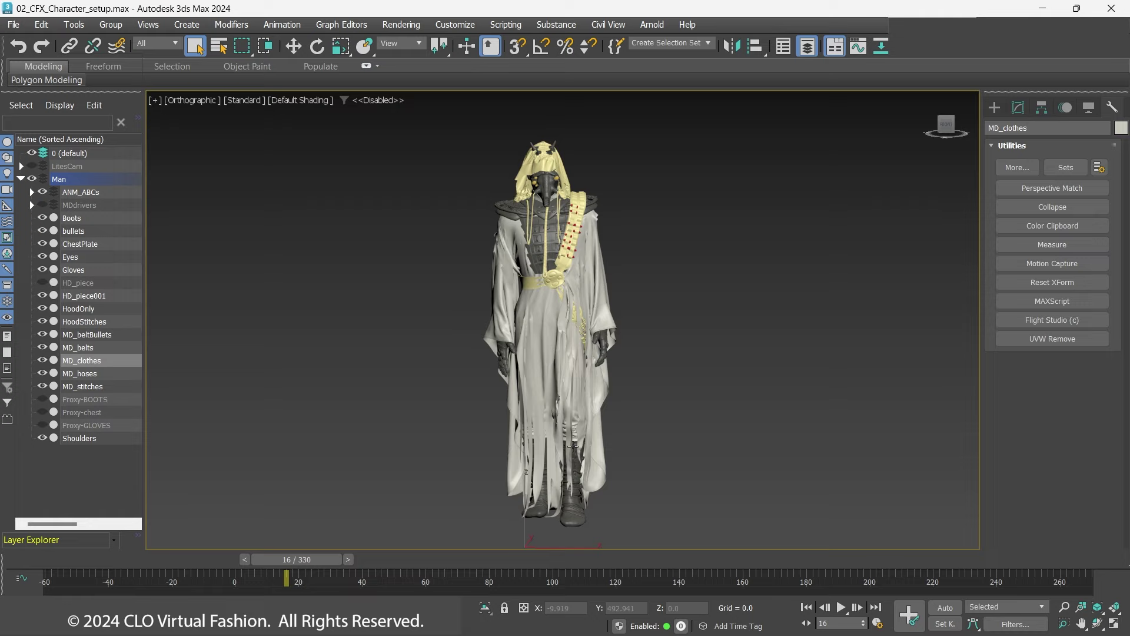
pyautogui.moveTo(729, 463)
pyautogui.keyDown('alt'); pyautogui.mouseDown(button='middle')
pyautogui.moveTo(662, 466)
pyautogui.moveTo(765, 272)
pyautogui.moveTo(729, 472)
pyautogui.mouseUp(button='middle'); pyautogui.keyUp('alt')
pyautogui.scroll(5, 644, 428)
pyautogui.scroll(4, 565, 427)
pyautogui.keyDown('alt'); pyautogui.moveTo(565, 426); pyautogui.dragTo(618, 426, button='middle'); pyautogui.keyUp('alt')
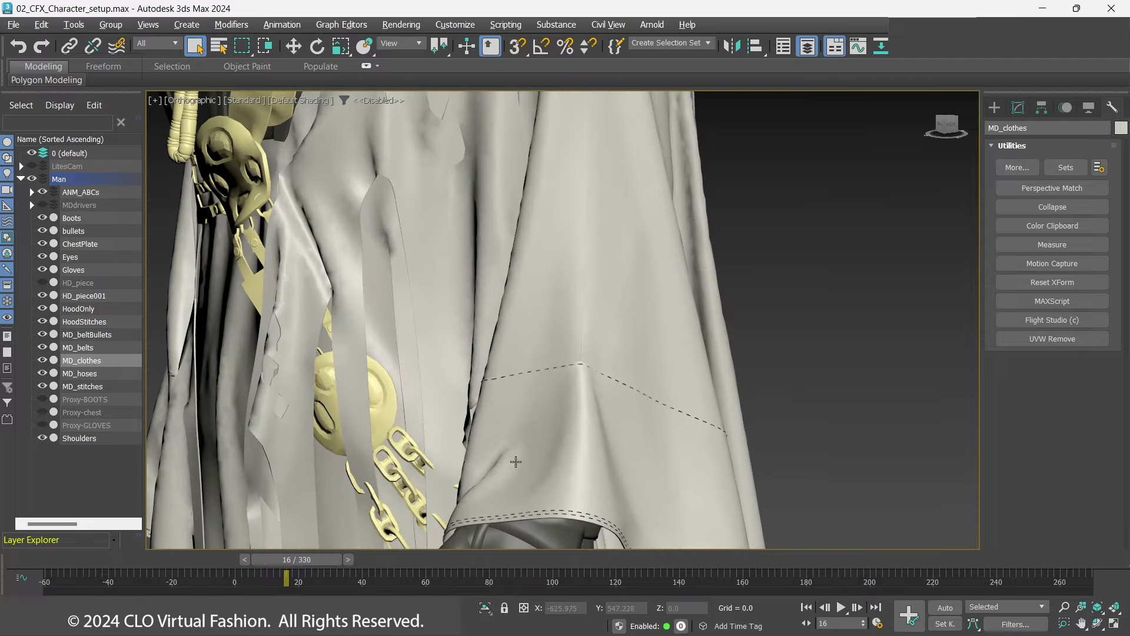
pyautogui.moveTo(339, 456); pyautogui.dragTo(589, 461, button='middle')
pyautogui.keyDown('alt'); pyautogui.moveTo(812, 386); pyautogui.dragTo(830, 386, button='middle'); pyautogui.keyUp('alt')
pyautogui.moveTo(592, 293); pyautogui.dragTo(583, 444, button='middle')
pyautogui.moveTo(612, 235); pyautogui.dragTo(621, 386, button='middle')
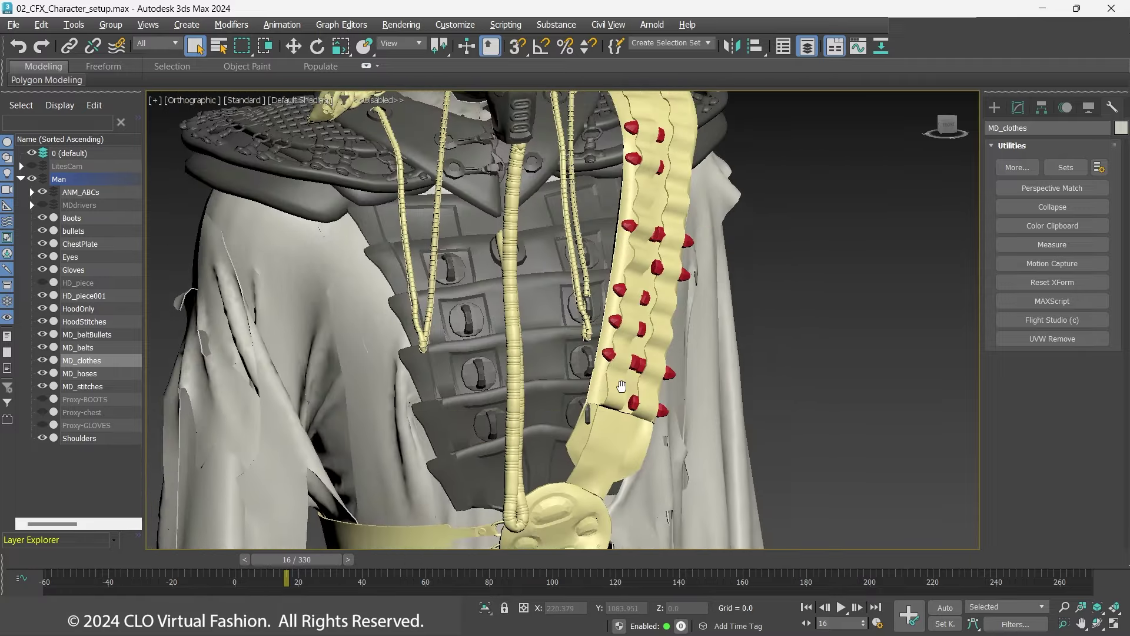
pyautogui.moveTo(603, 197)
pyautogui.mouseDown(button='middle')
pyautogui.moveTo(620, 402)
pyautogui.moveTo(593, 390)
pyautogui.moveTo(605, 363)
pyautogui.moveTo(240, 358)
pyautogui.mouseUp(button='middle')
pyautogui.scroll(-3, 603, 372)
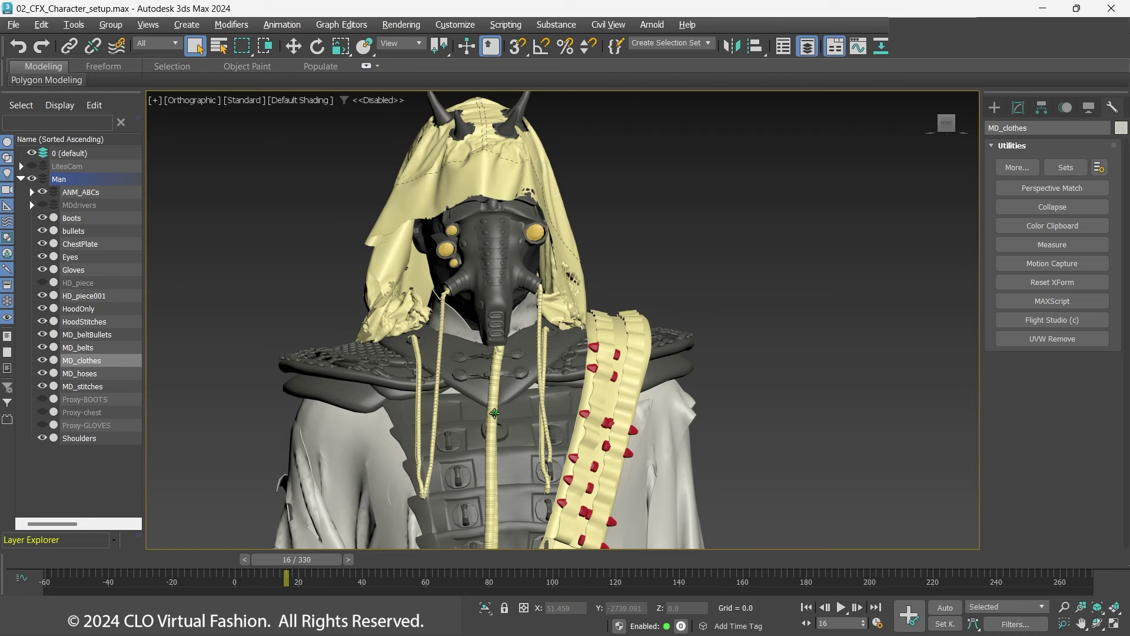
pyautogui.scroll(-5, 495, 413)
pyautogui.moveTo(557, 441); pyautogui.dragTo(603, 281, button='middle')
pyautogui.scroll(-5, 599, 407)
pyautogui.moveTo(599, 410); pyautogui.dragTo(600, 317, button='middle')
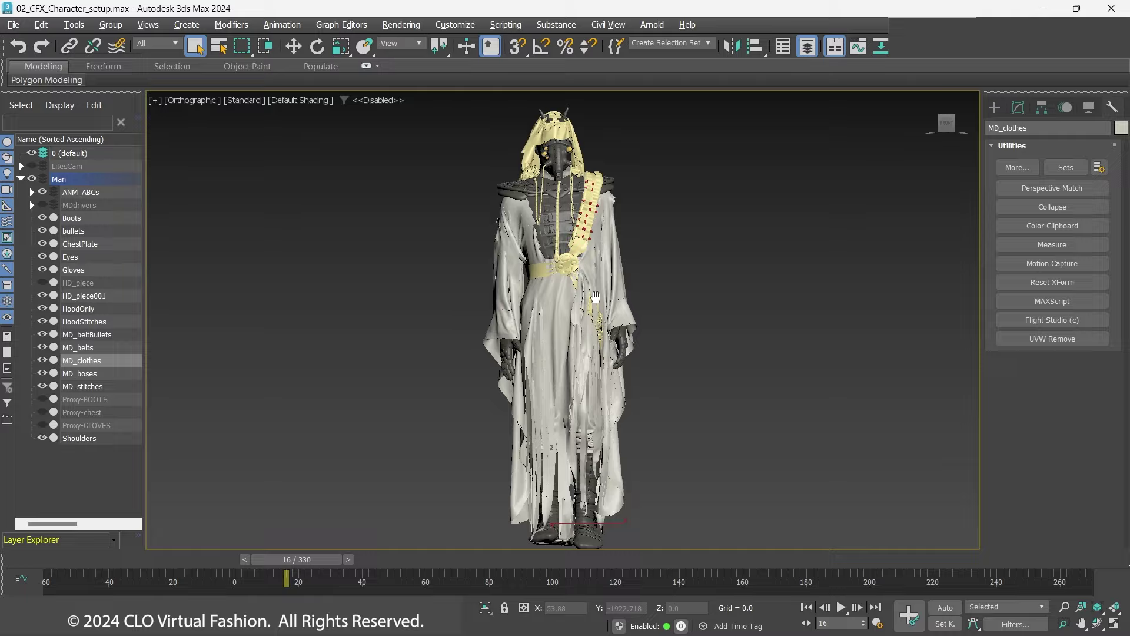